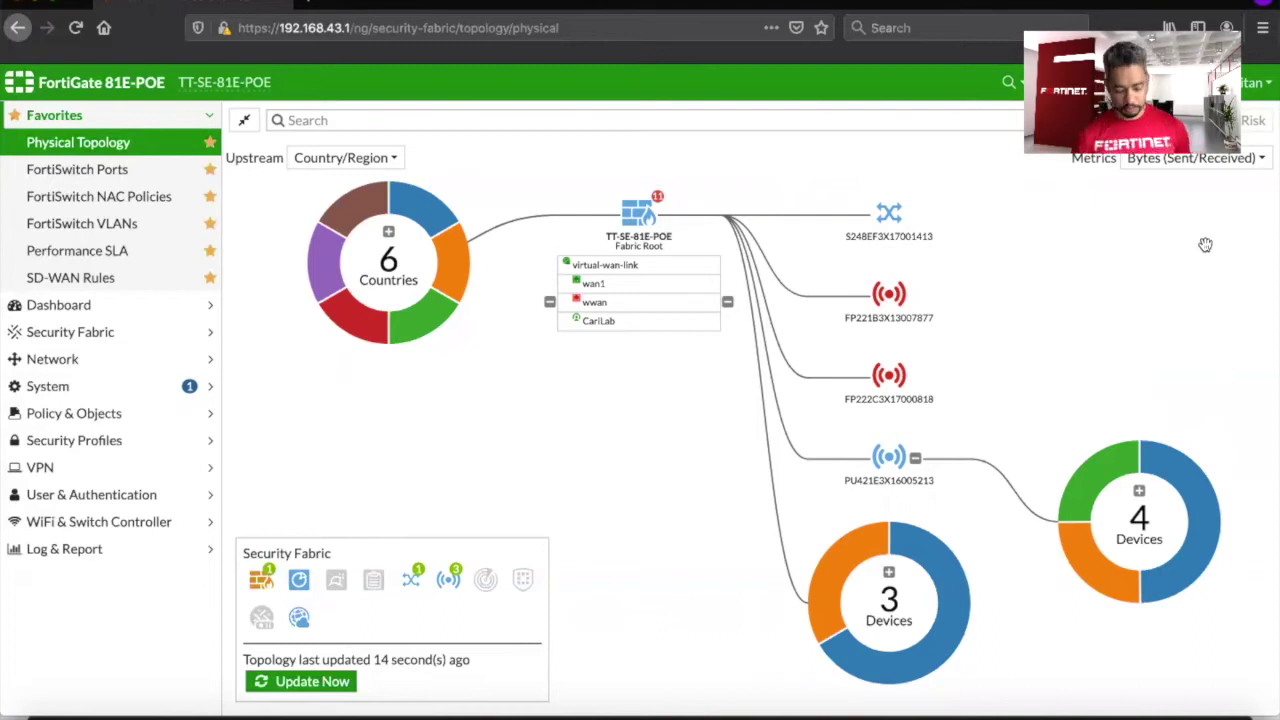
# Open the FortiSwitch port list and view the native VLAN choices for port10, leaving Guest selected.
pyautogui.click(90, 172)
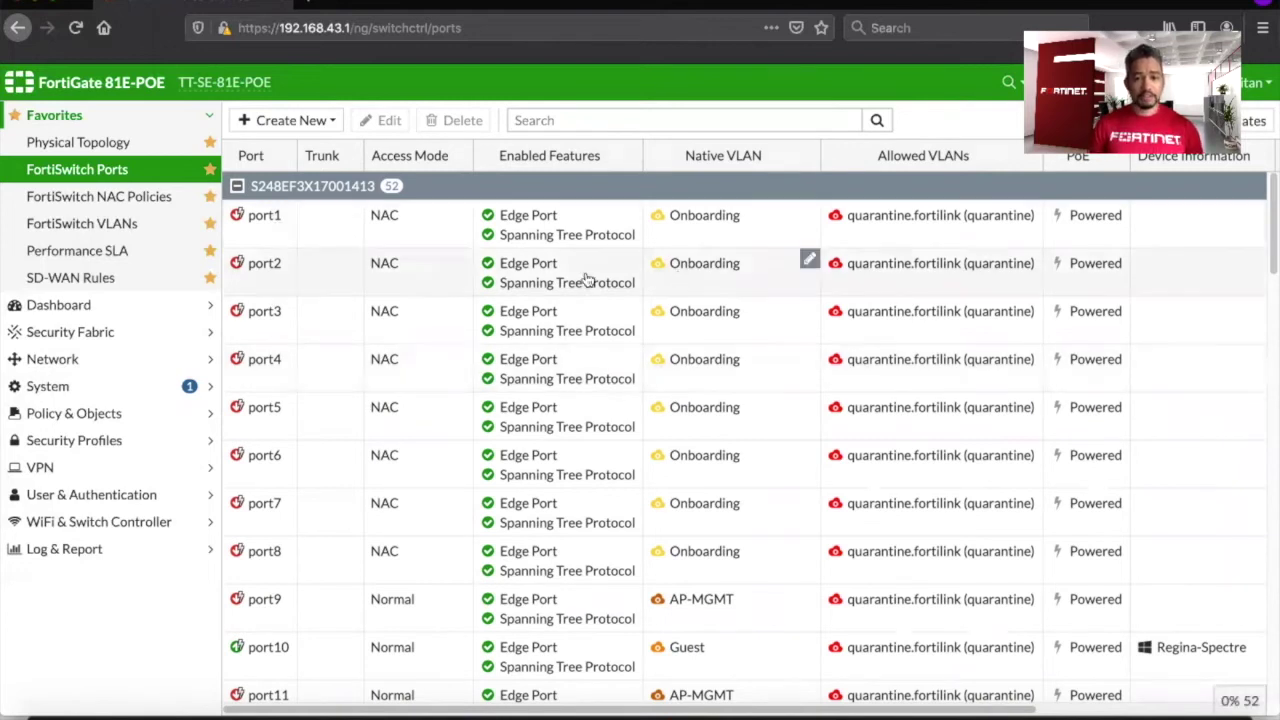
pyautogui.click(364, 648)
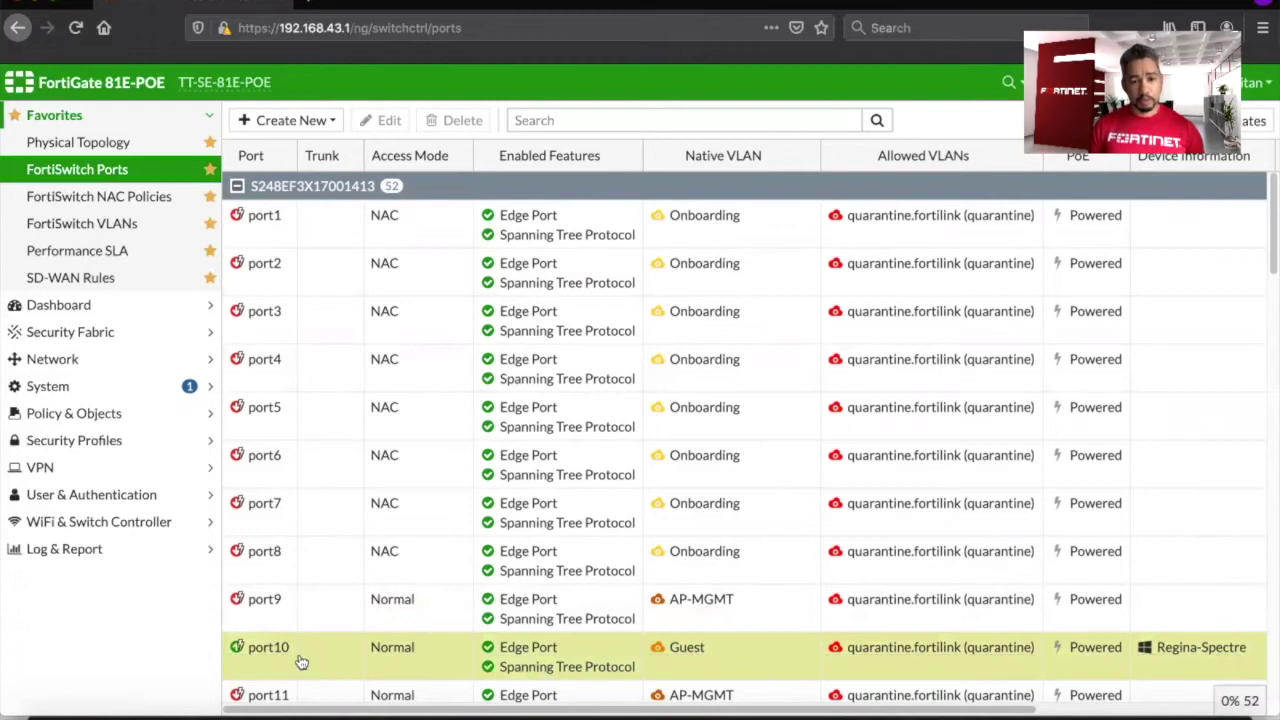
pyautogui.moveTo(764, 670)
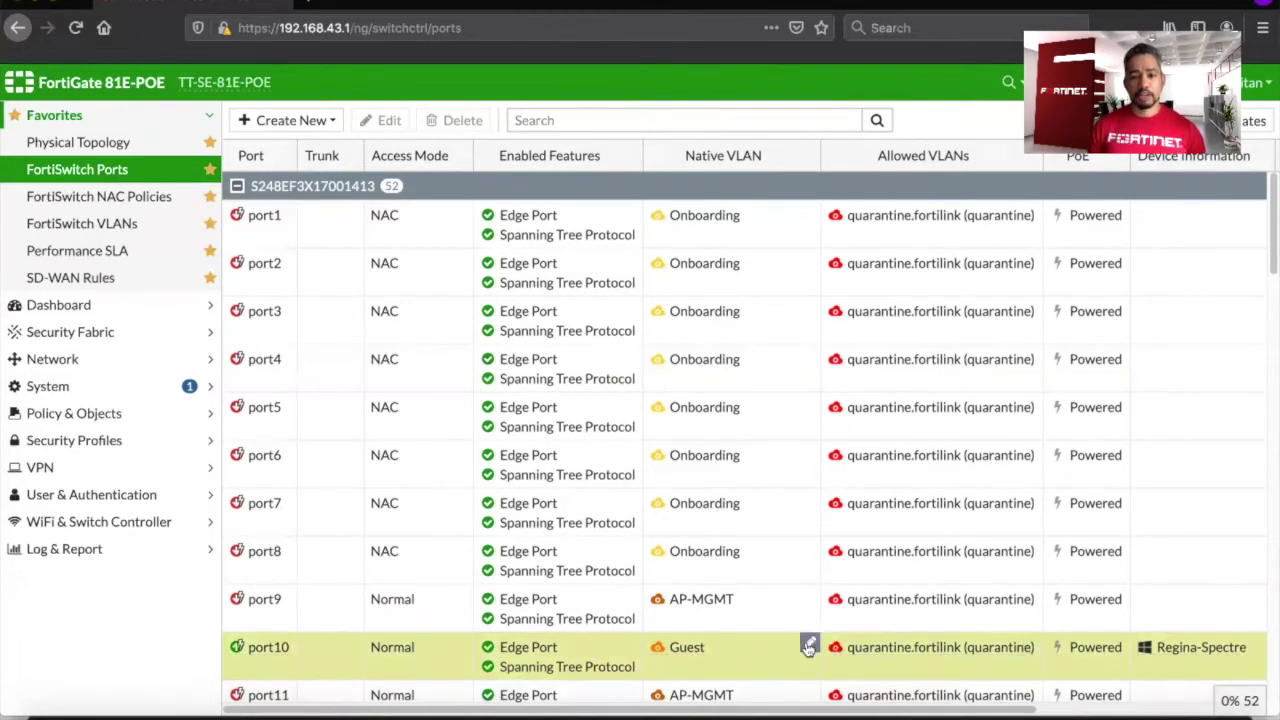
pyautogui.click(808, 647)
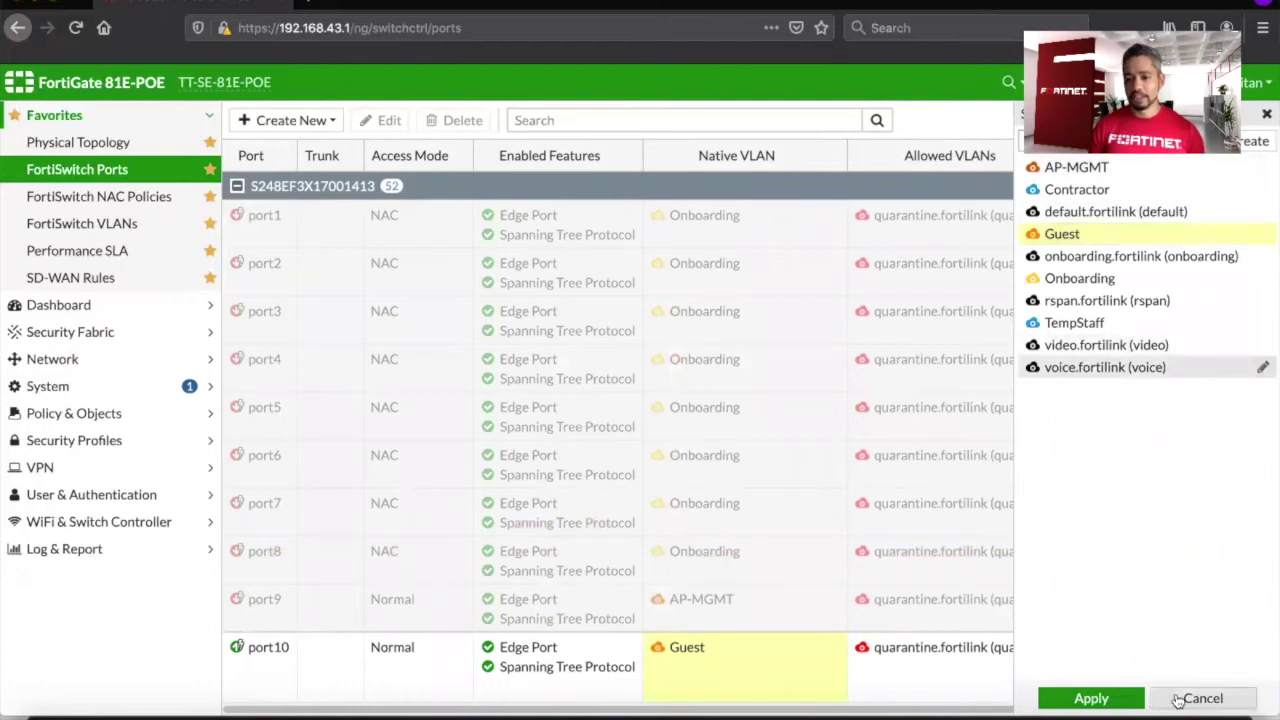
pyautogui.click(1091, 698)
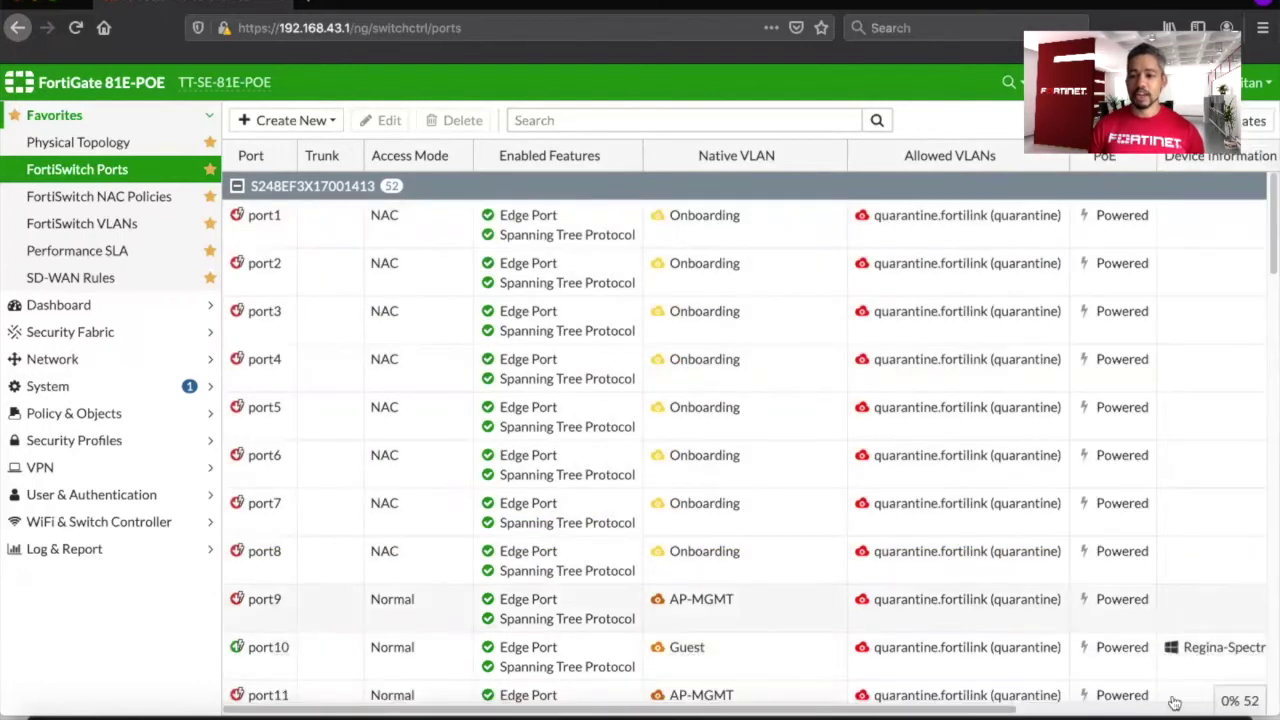
# Inspect the details of the device connected to port10 and the access mode options available for port2.
pyautogui.moveTo(1212, 652)
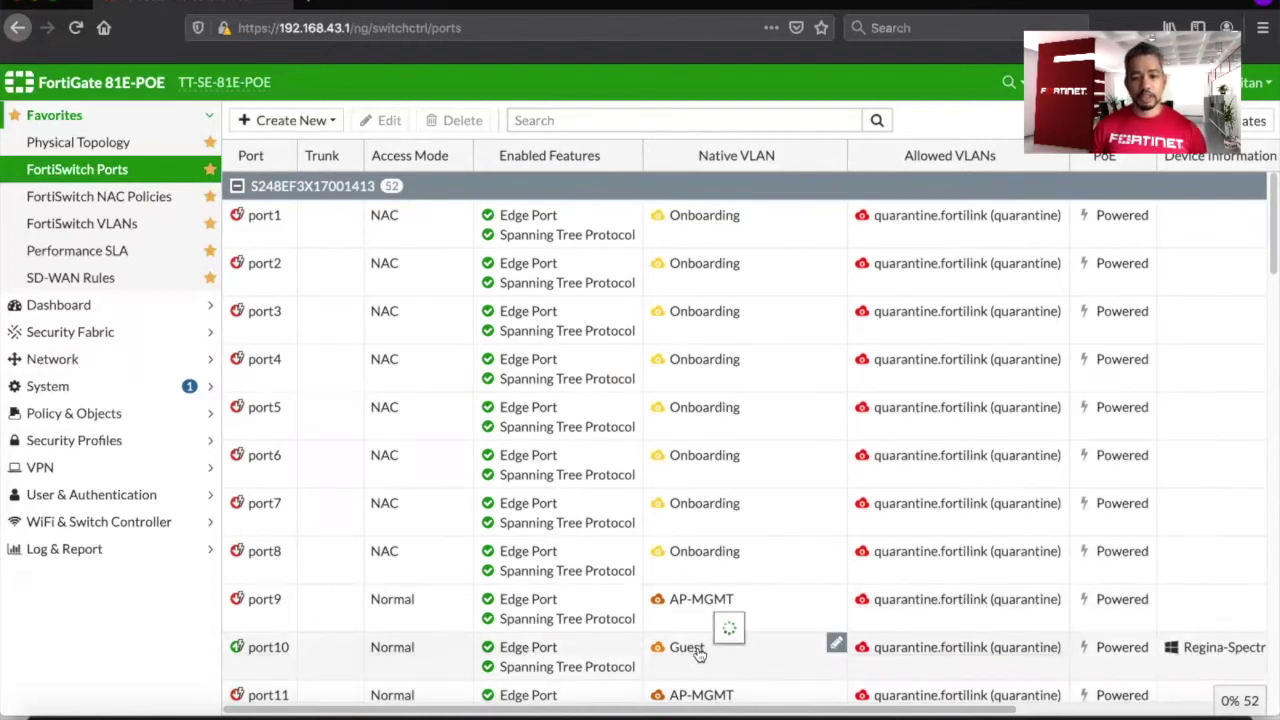
pyautogui.moveTo(703, 652)
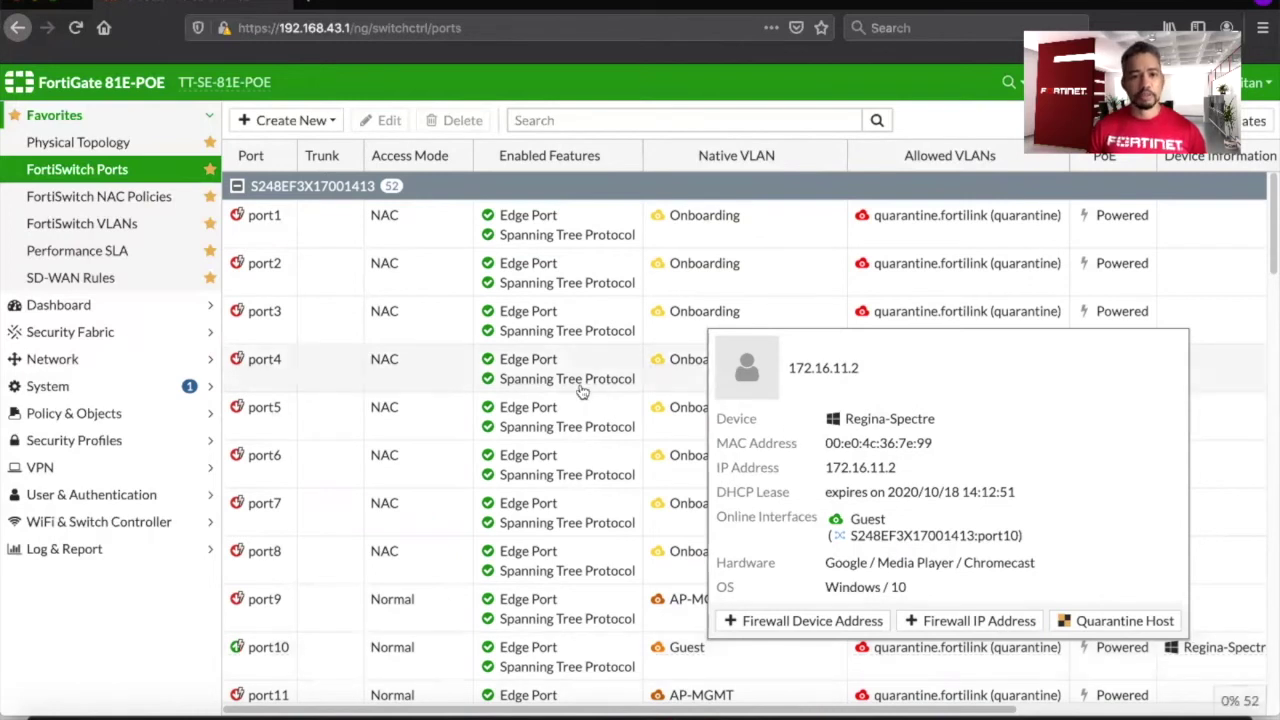
pyautogui.rightClick(335, 284)
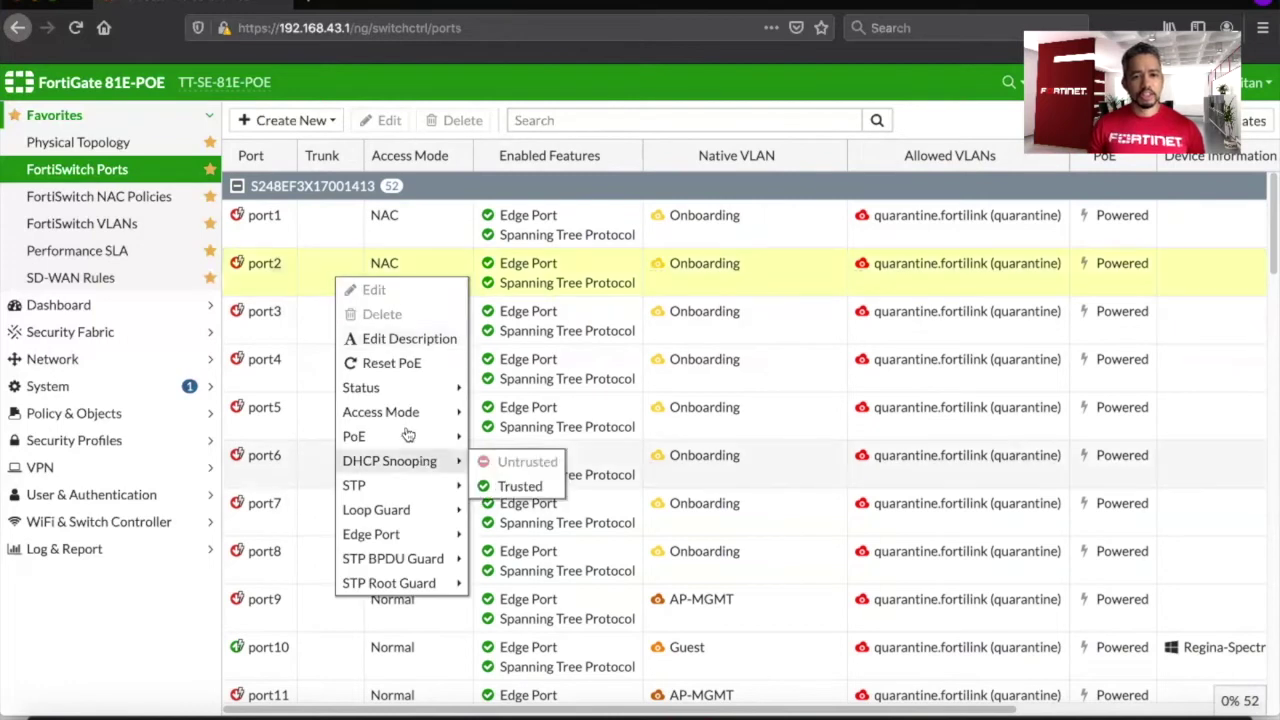
pyautogui.moveTo(414, 418)
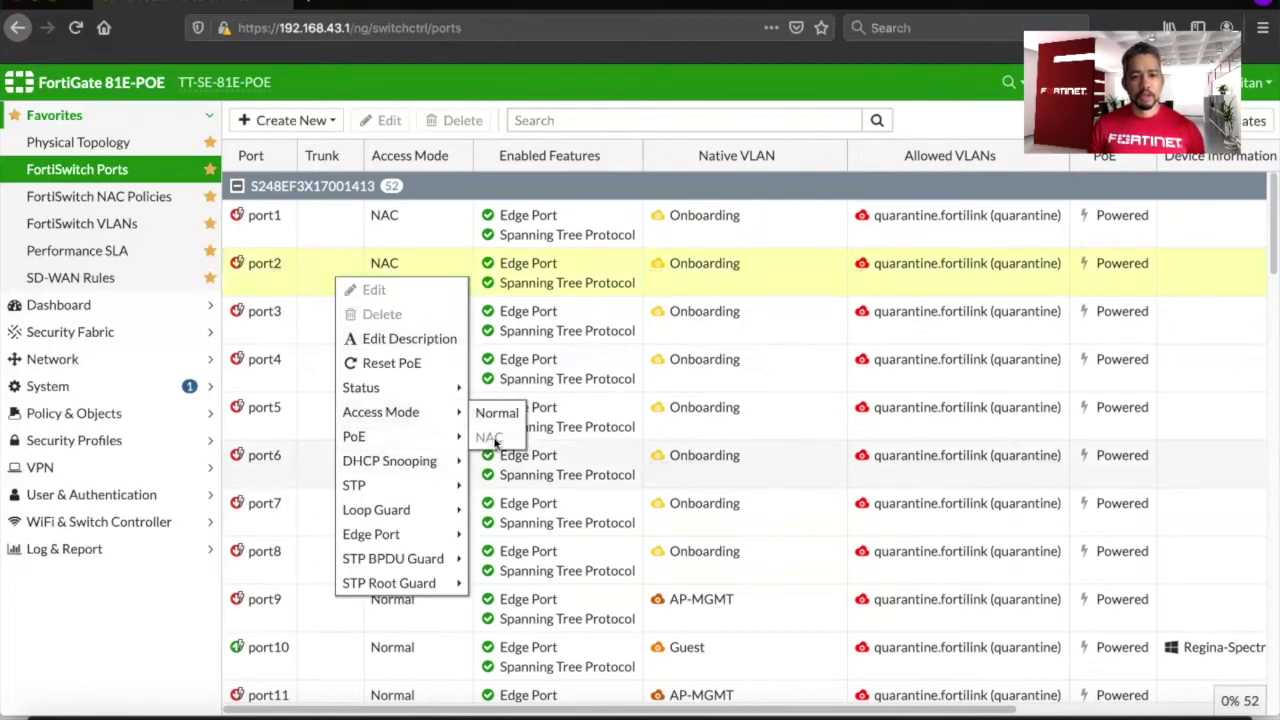
# Review the FortiSwitch NAC policies, examining the pattern and assigned VLAN of the APs and TempStaff policies.
pyautogui.click(66, 197)
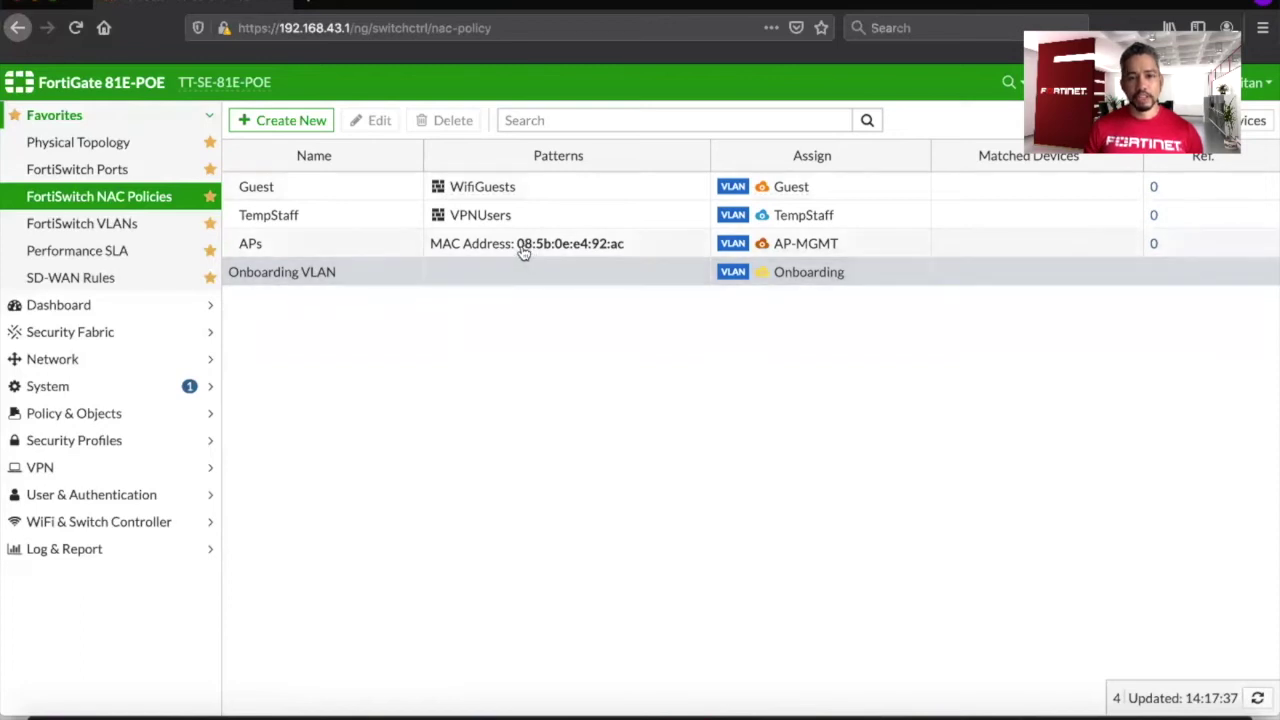
pyautogui.moveTo(519, 250); pyautogui.dragTo(610, 247)
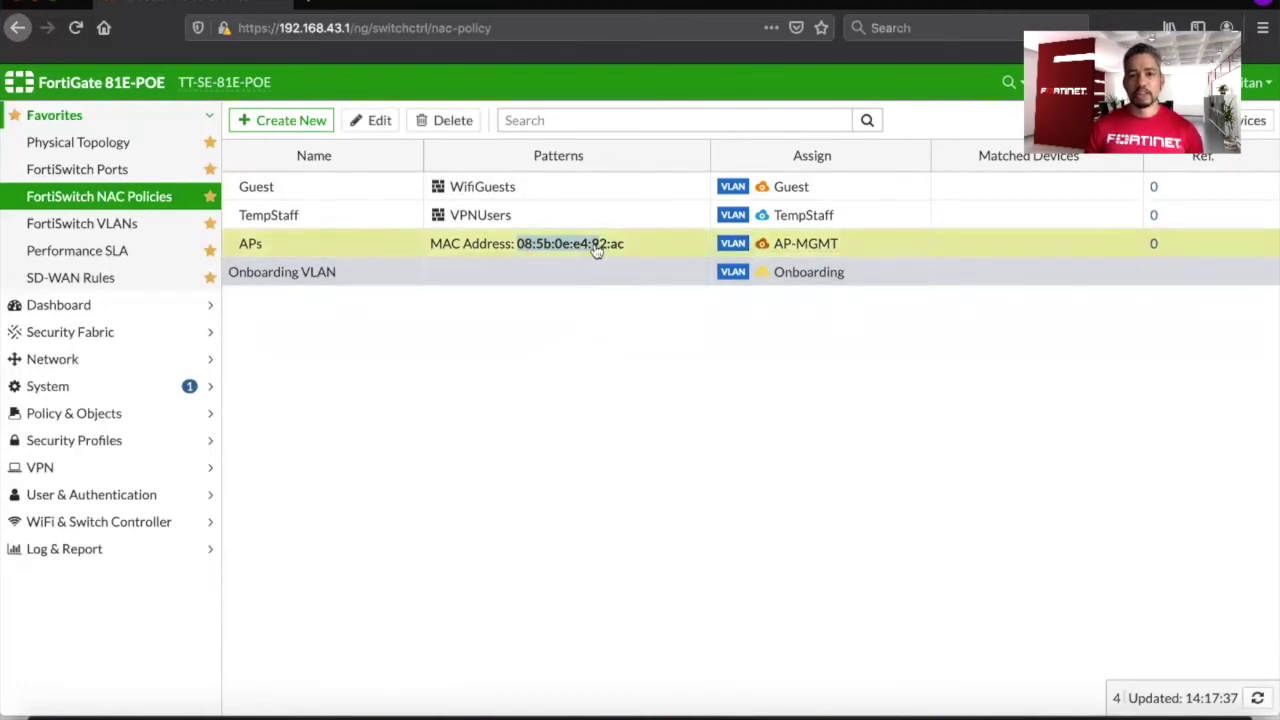
pyautogui.click(899, 249)
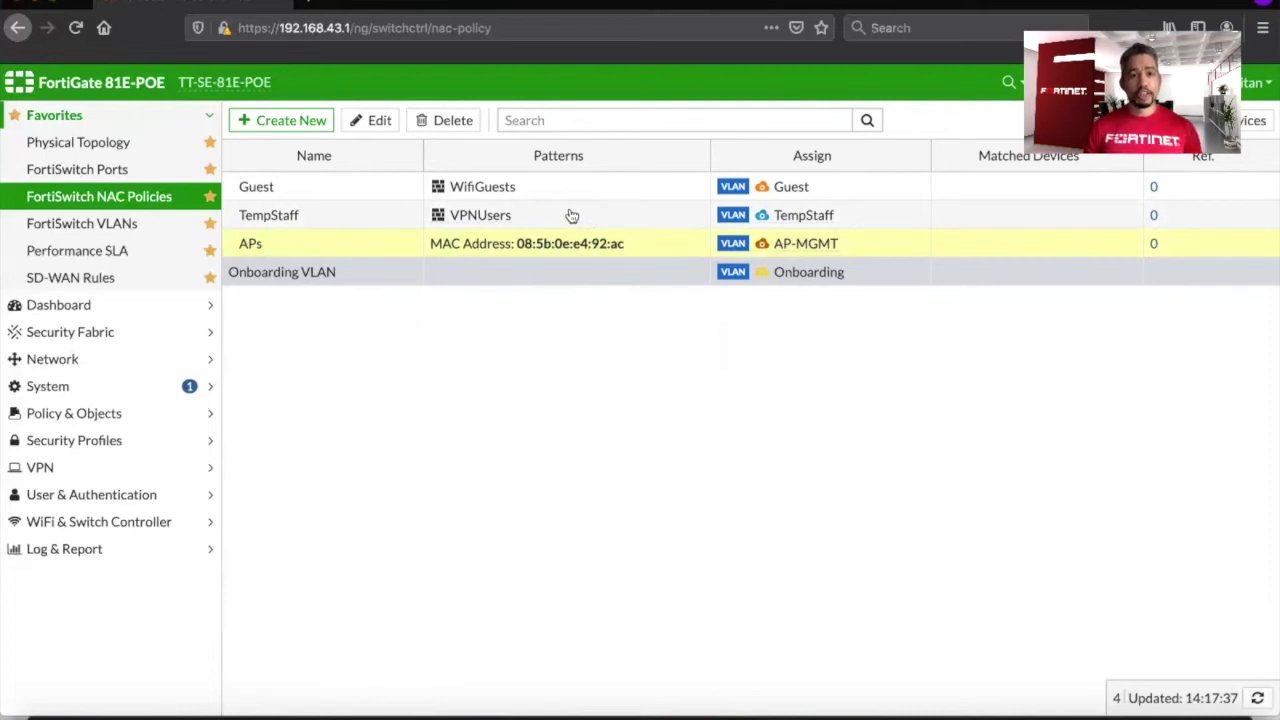
pyautogui.click(603, 216)
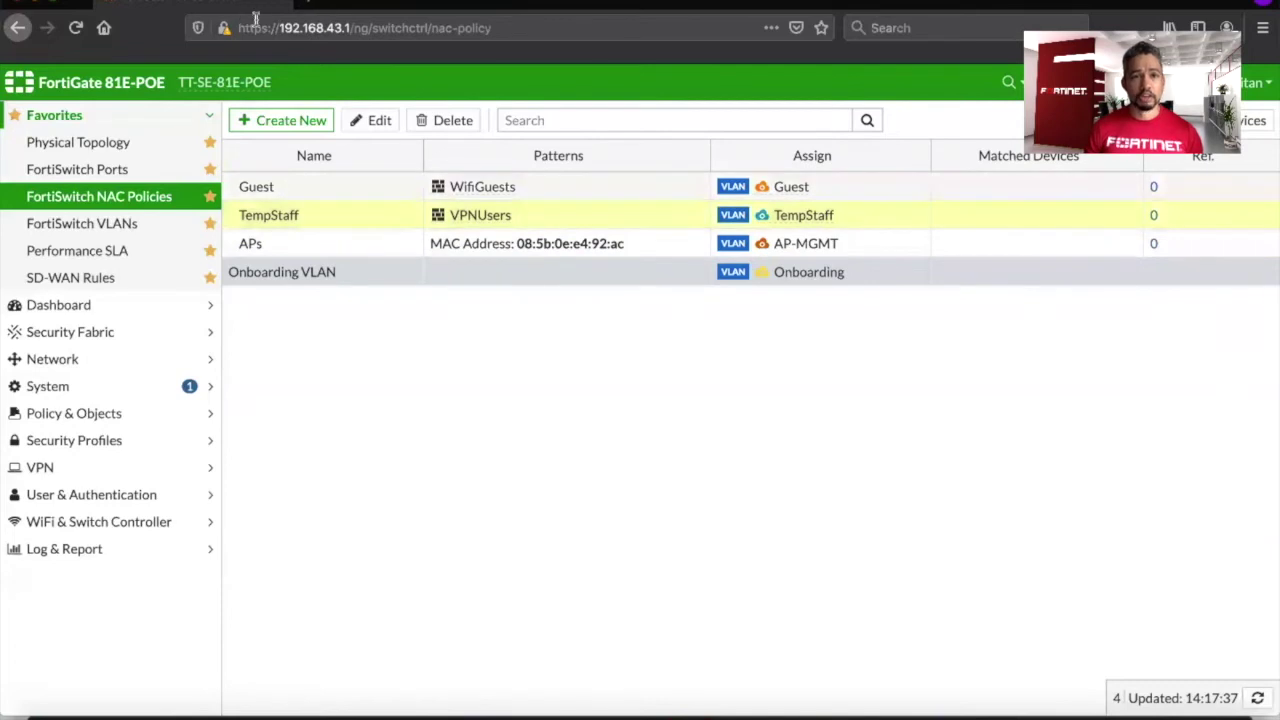
# Browse to fortinet.com in a new browser tab to bring up the network authentication portal.
pyautogui.click(308, 3)
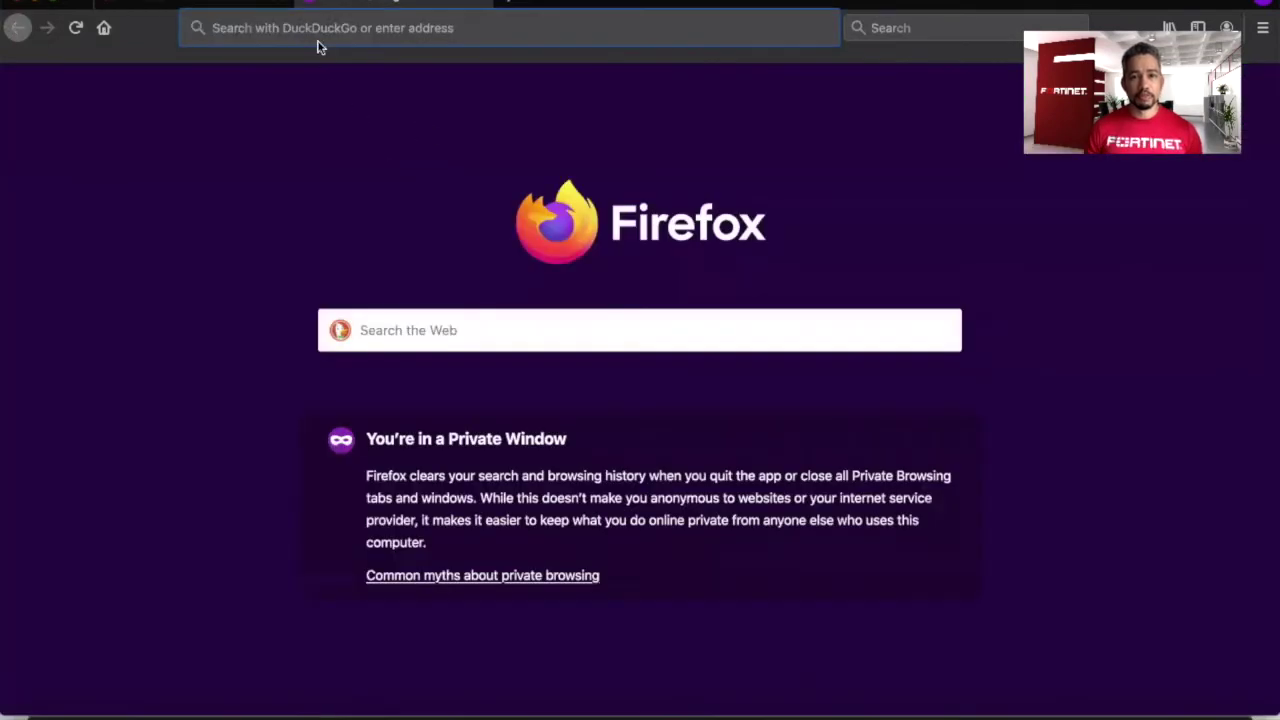
pyautogui.write('fortinet.com')
pyautogui.press('Return')
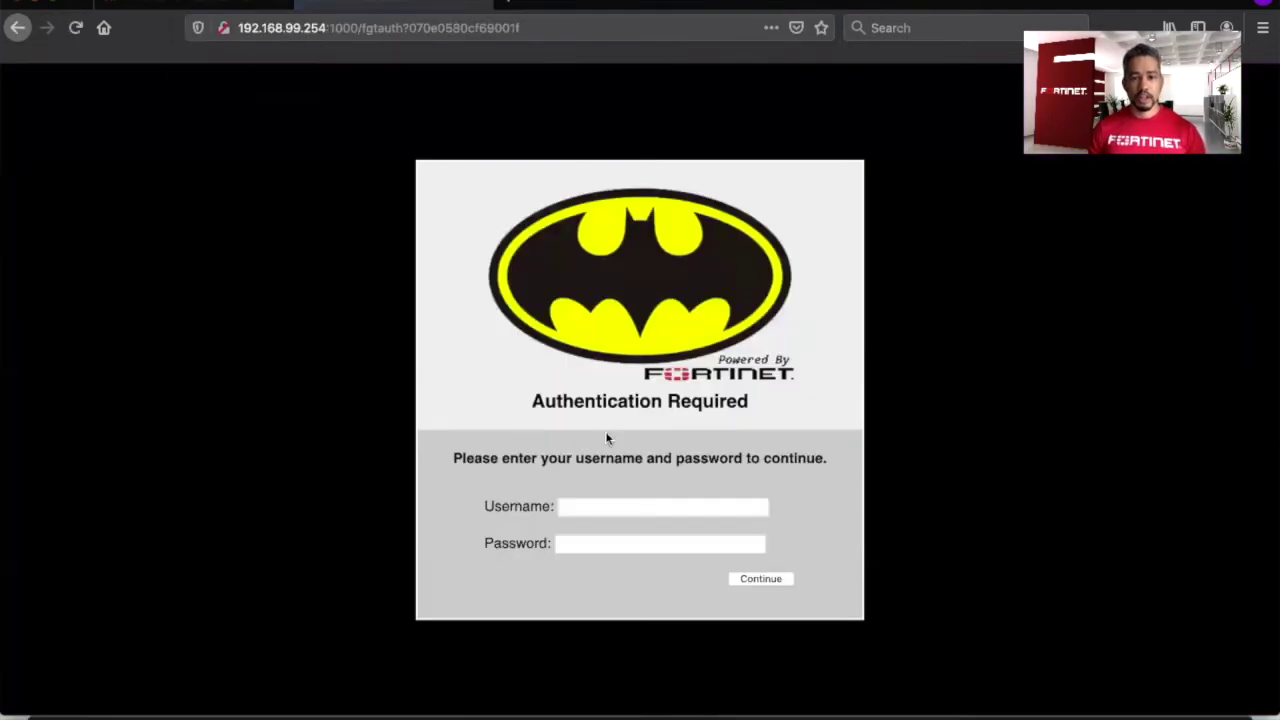
# Sign in to the authentication portal with the account username and password.
pyautogui.click(658, 508)
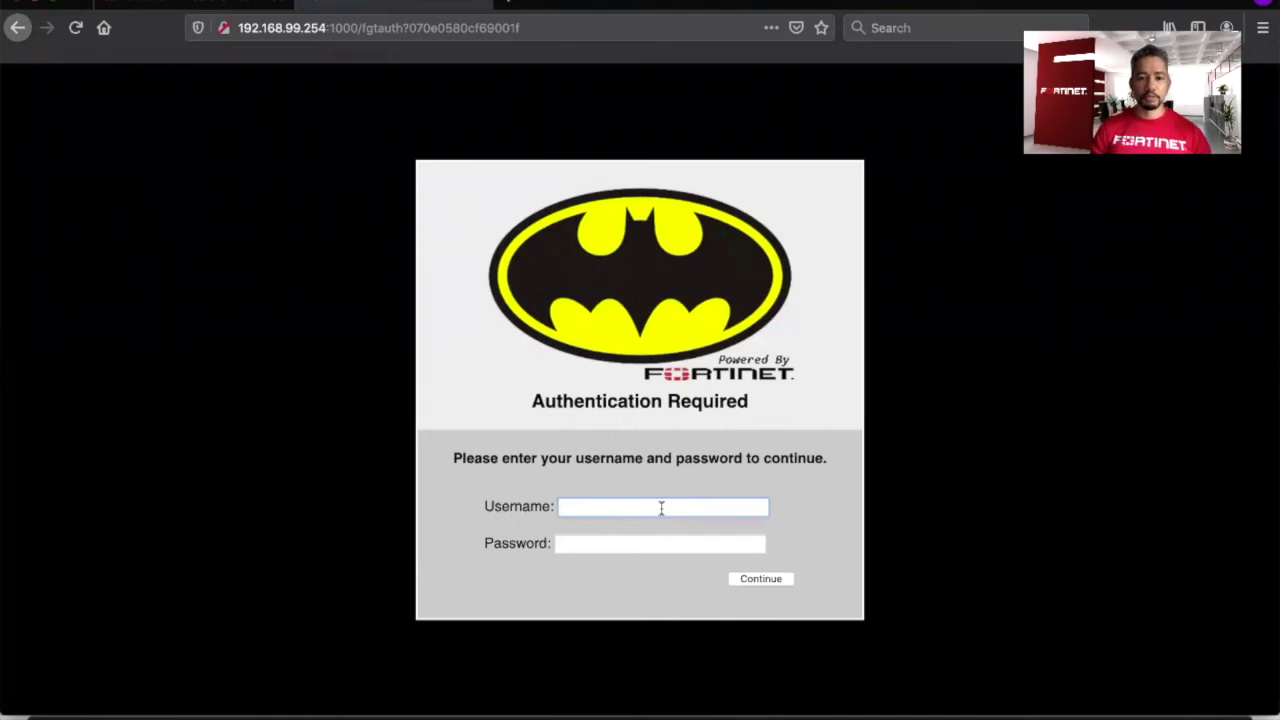
pyautogui.write('bruce.wayne')
pyautogui.press('Tab')
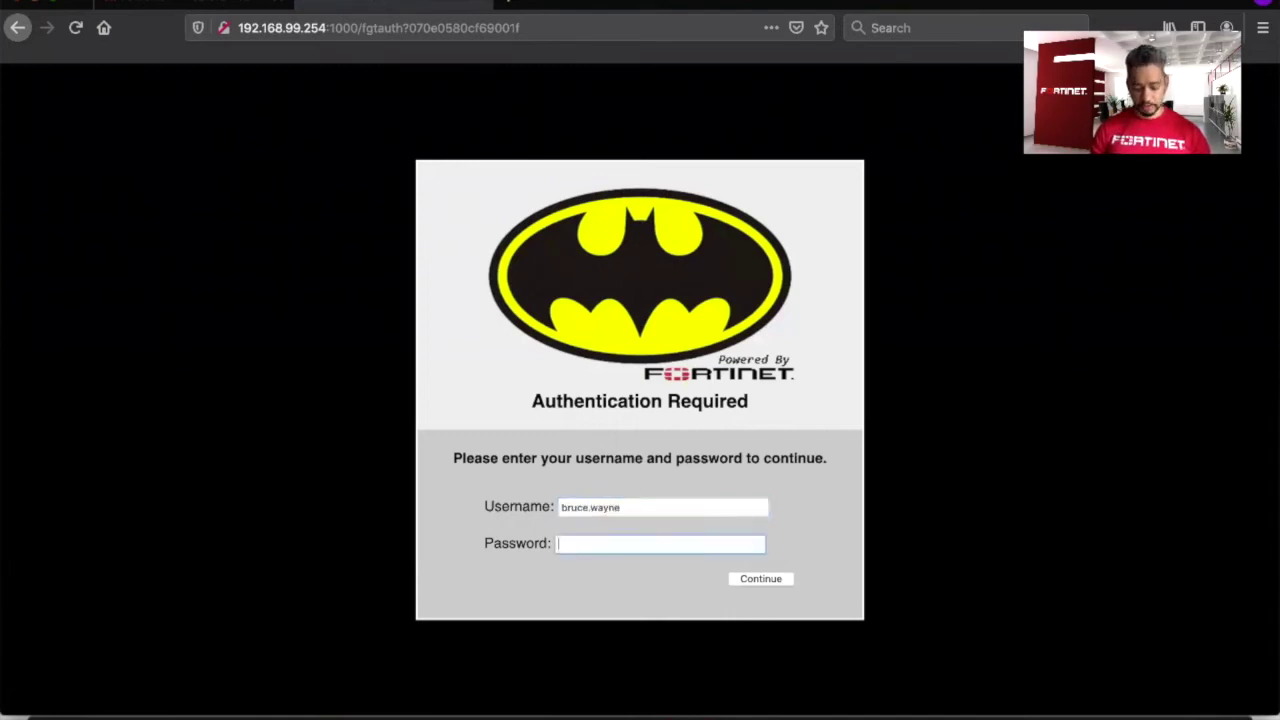
pyautogui.press('Return')
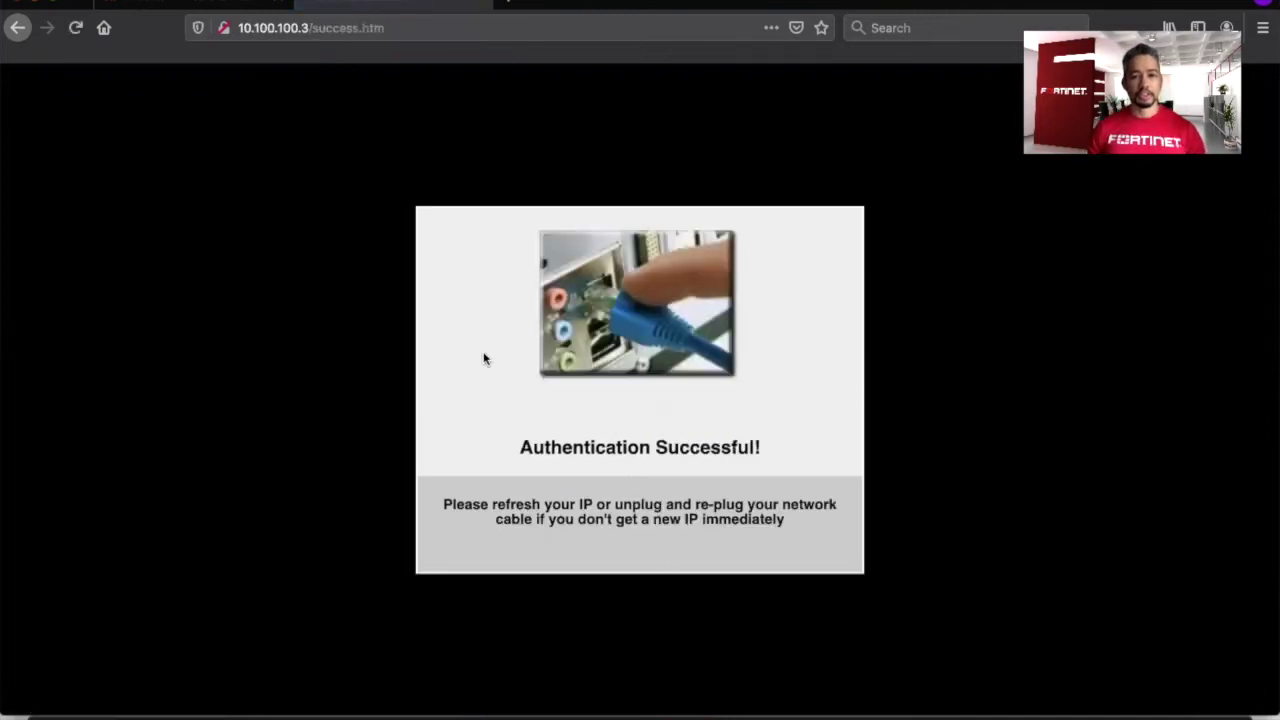
# Return to the FortiGate tab and reload the FortiSwitch NAC policies to check for matched devices.
pyautogui.click(200, 3)
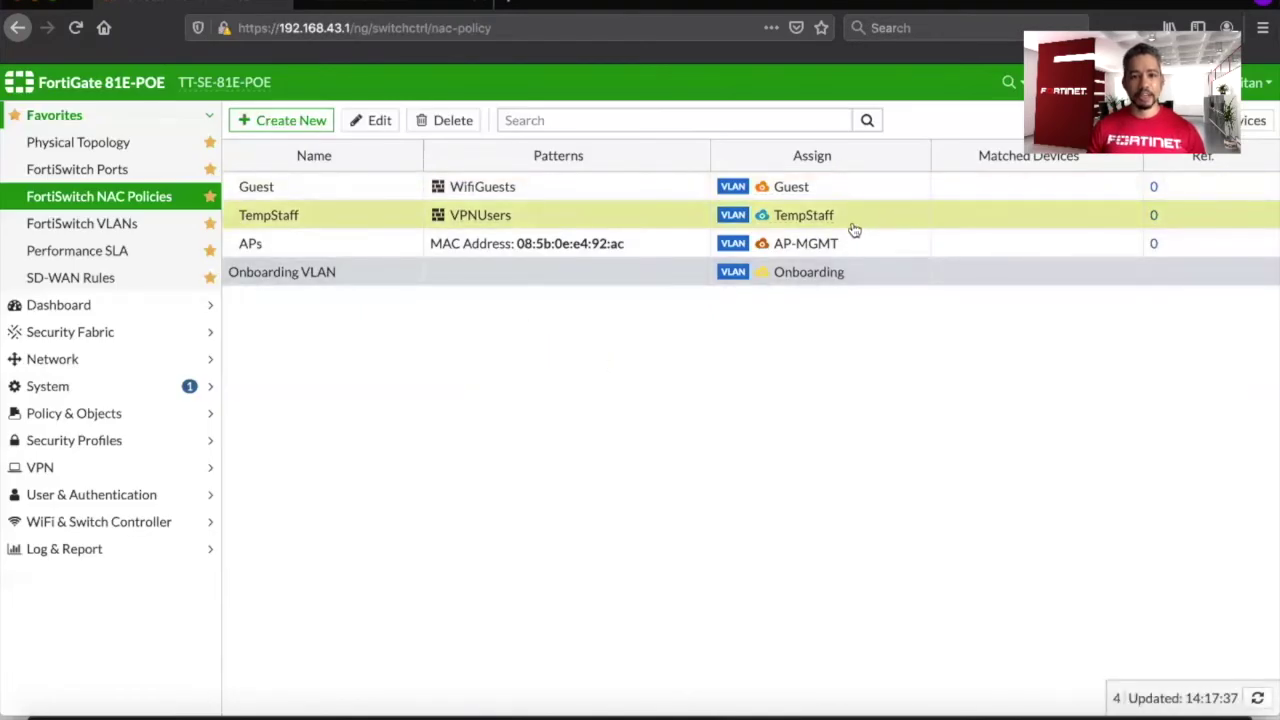
pyautogui.click(138, 197)
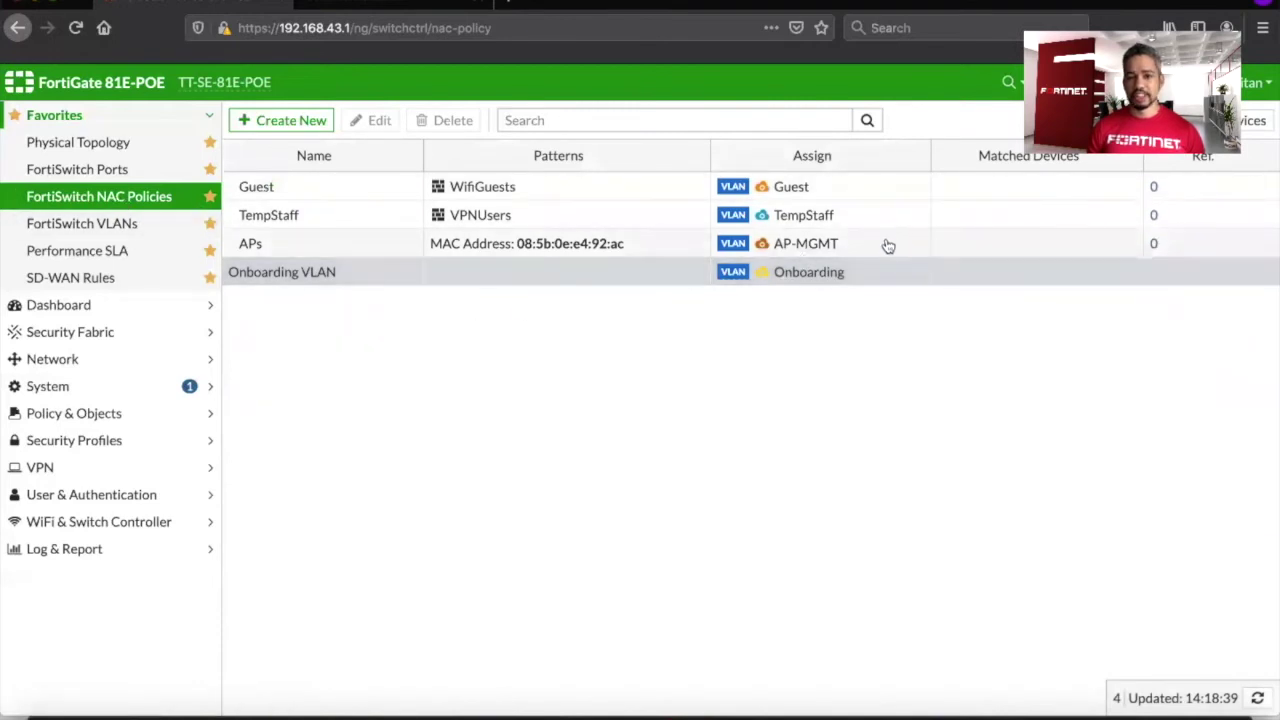
pyautogui.click(130, 200)
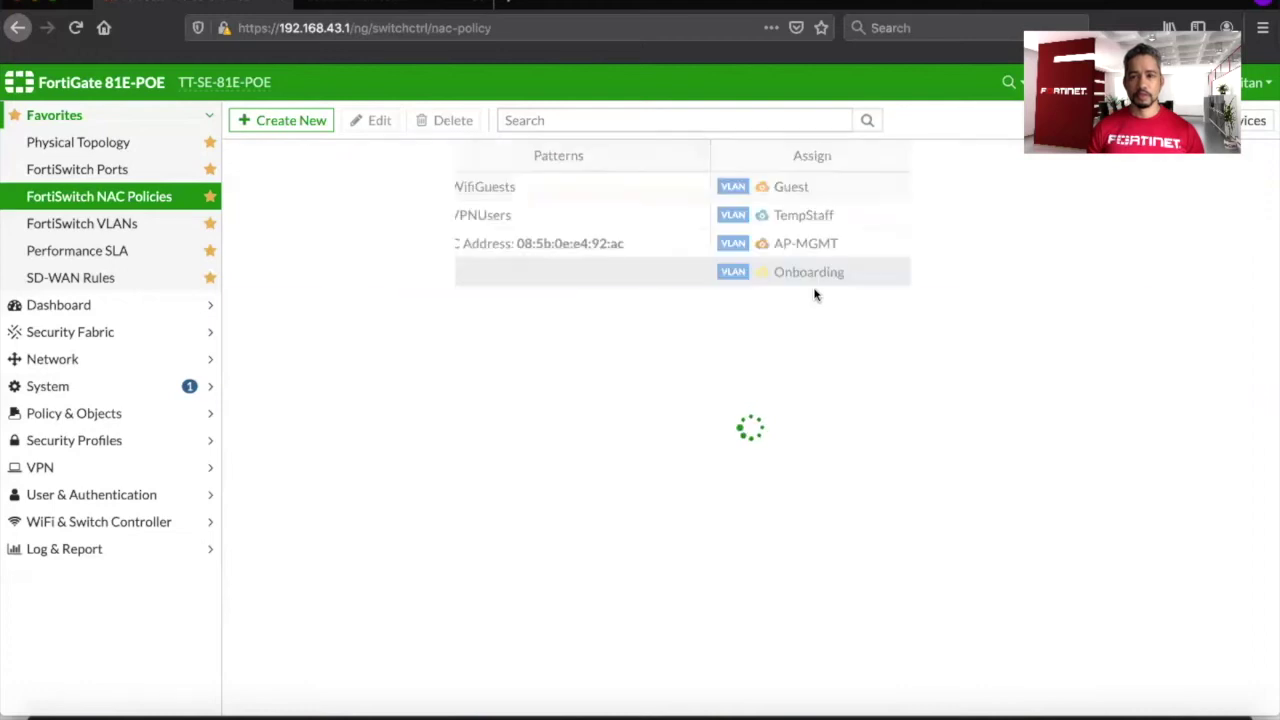
# Open the FortiSwitch port list and inspect the details of the devices connected to port5 and port6.
pyautogui.click(94, 170)
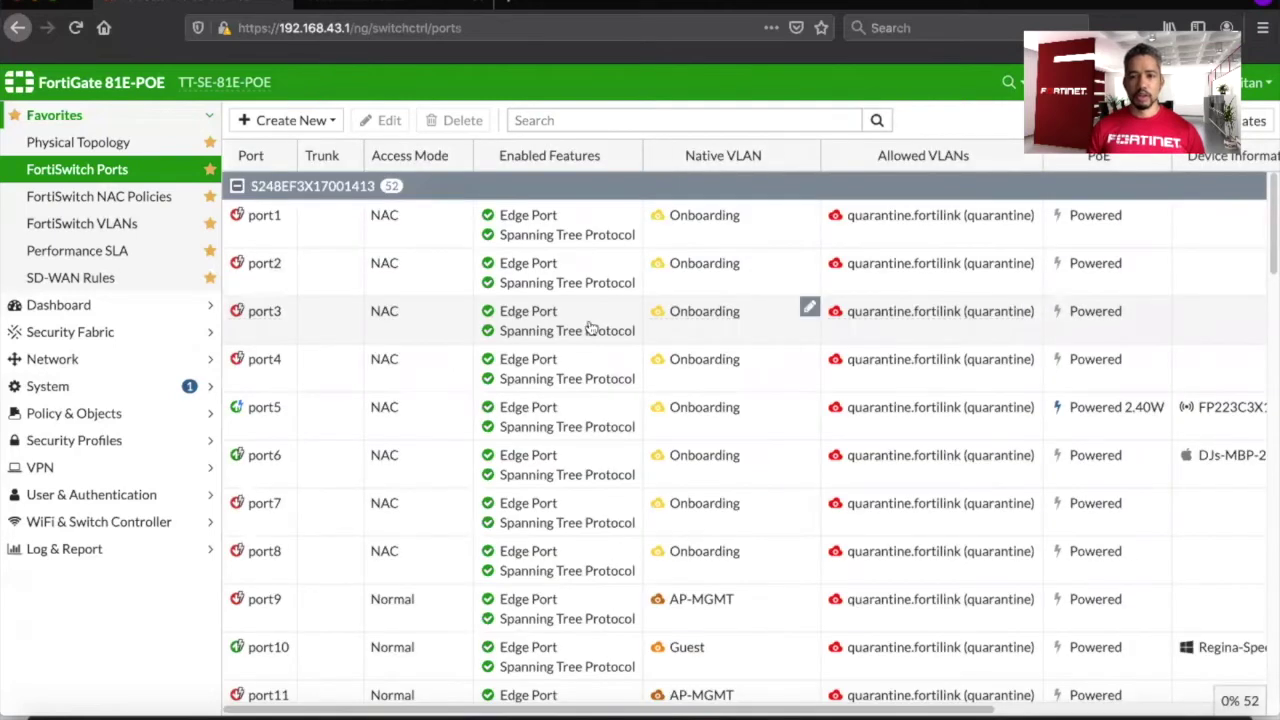
pyautogui.click(343, 410)
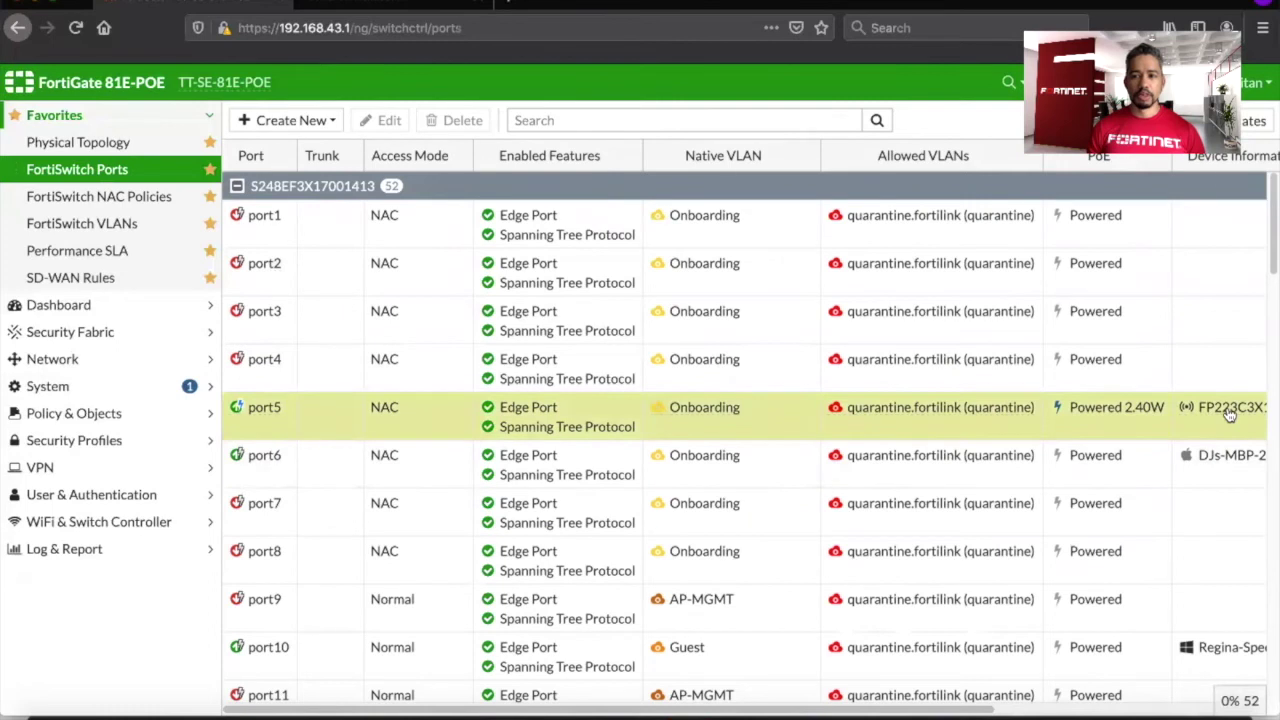
pyautogui.moveTo(1230, 415)
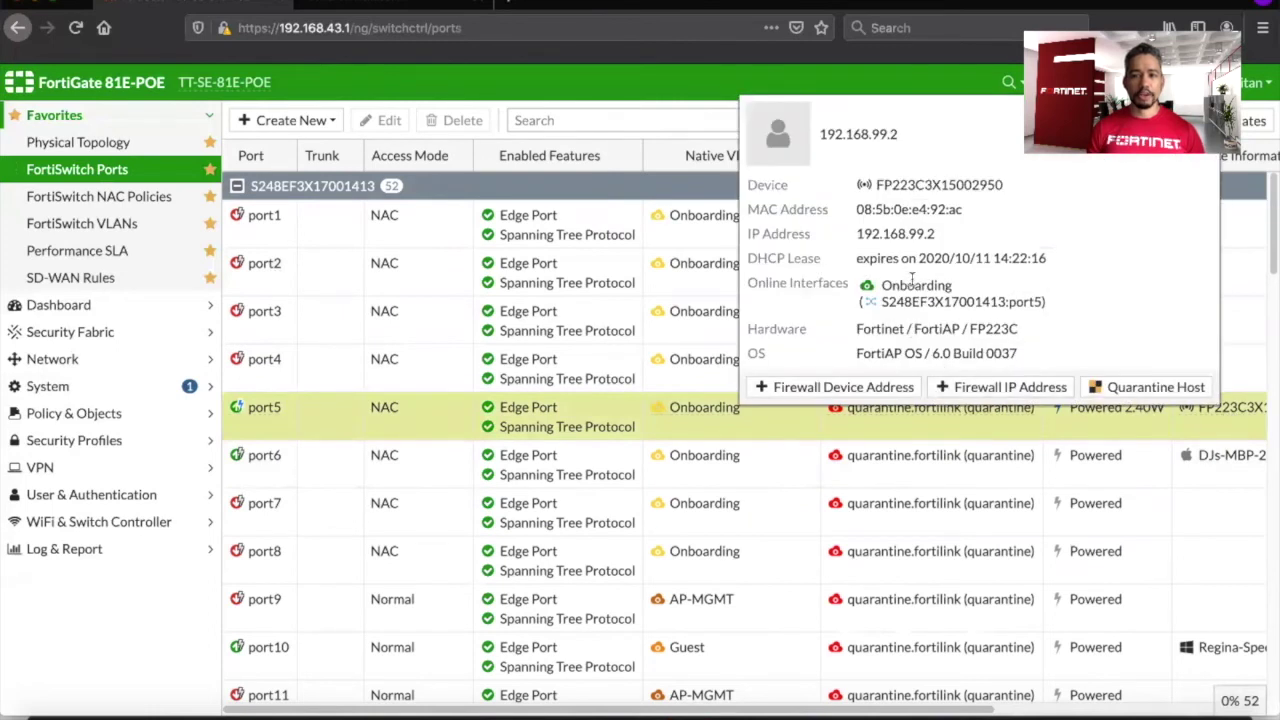
pyautogui.doubleClick(912, 284)
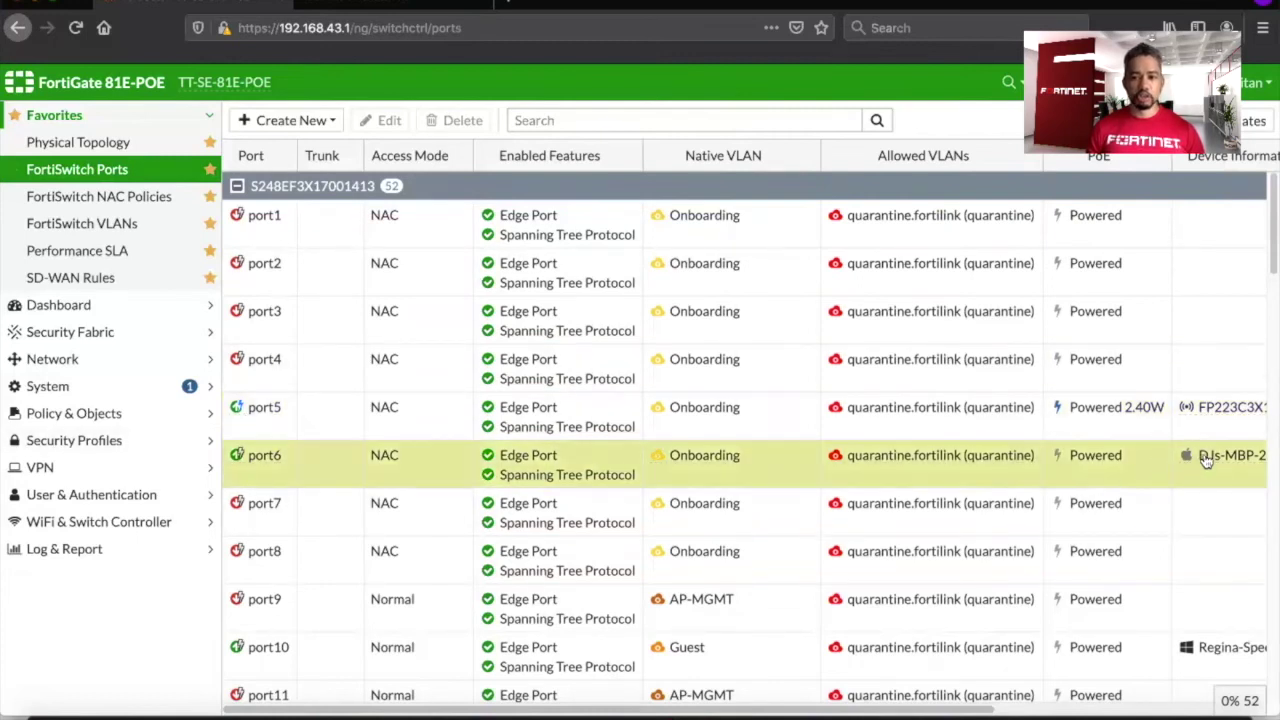
pyautogui.moveTo(1196, 470)
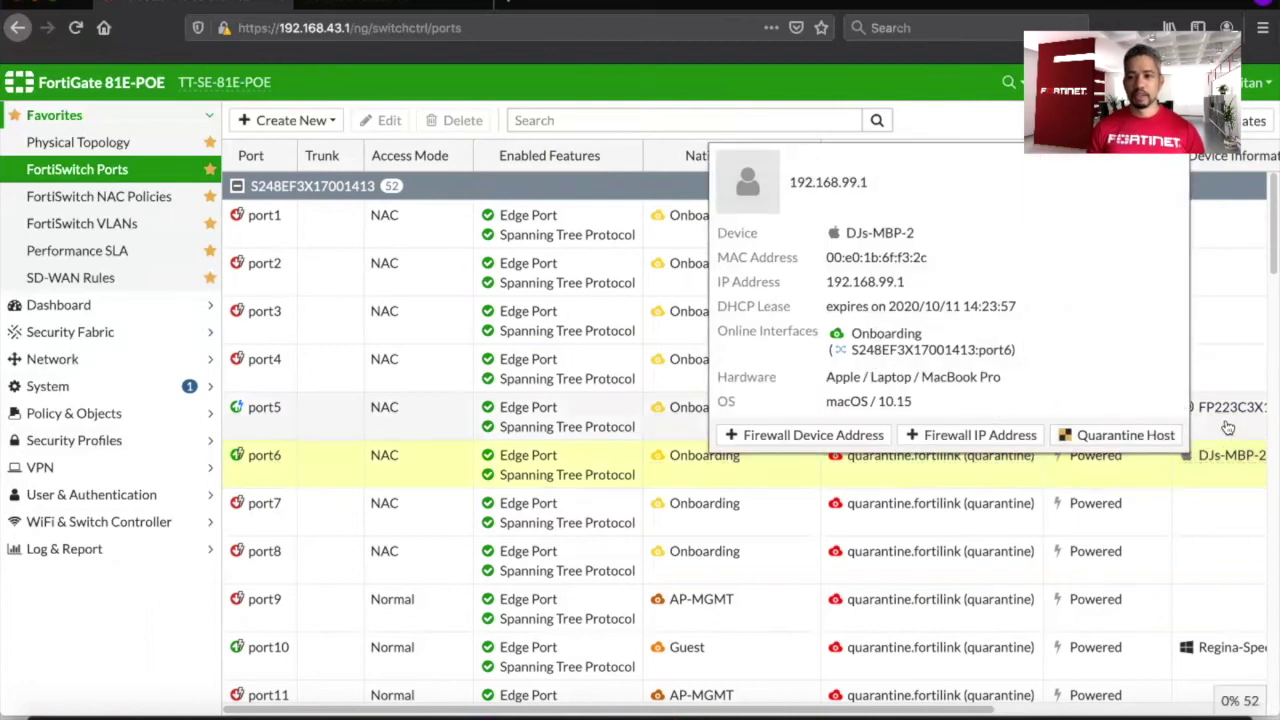
pyautogui.click(303, 428)
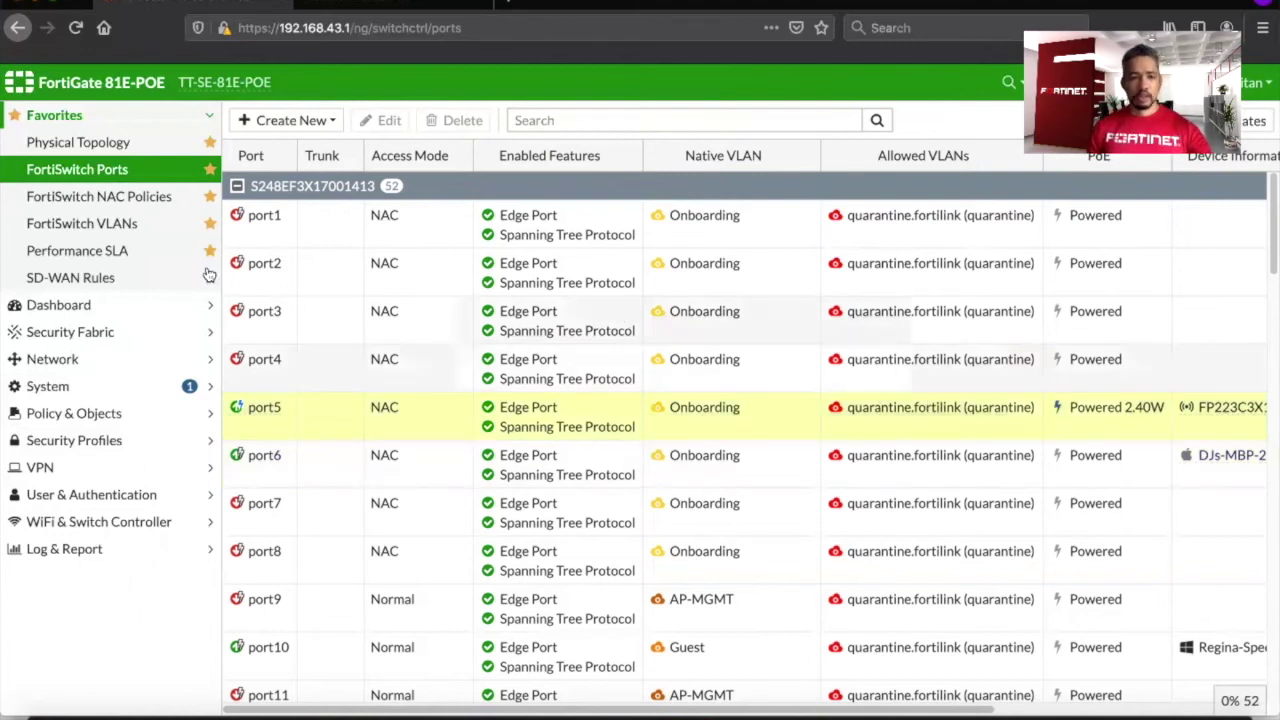
# Reopen the FortiSwitch NAC policies and examine the matched devices of the TempStaff and APs policies.
pyautogui.click(99, 196)
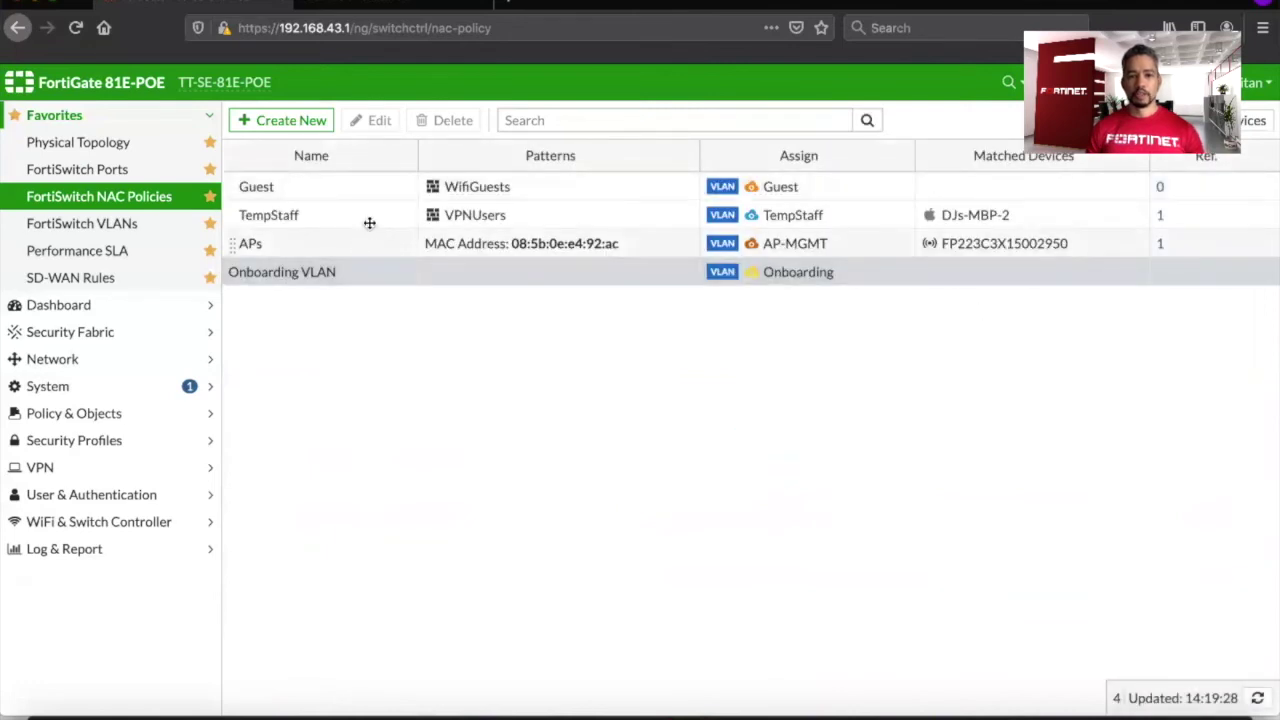
pyautogui.click(1063, 214)
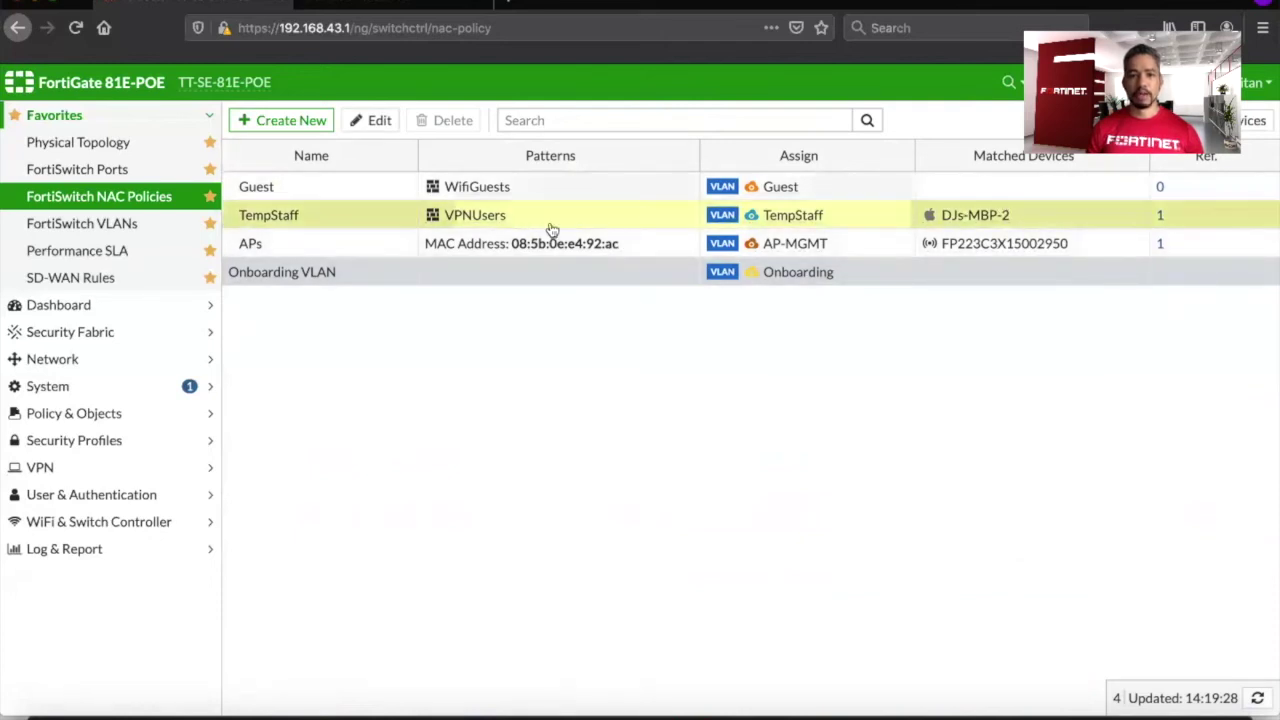
pyautogui.click(1114, 249)
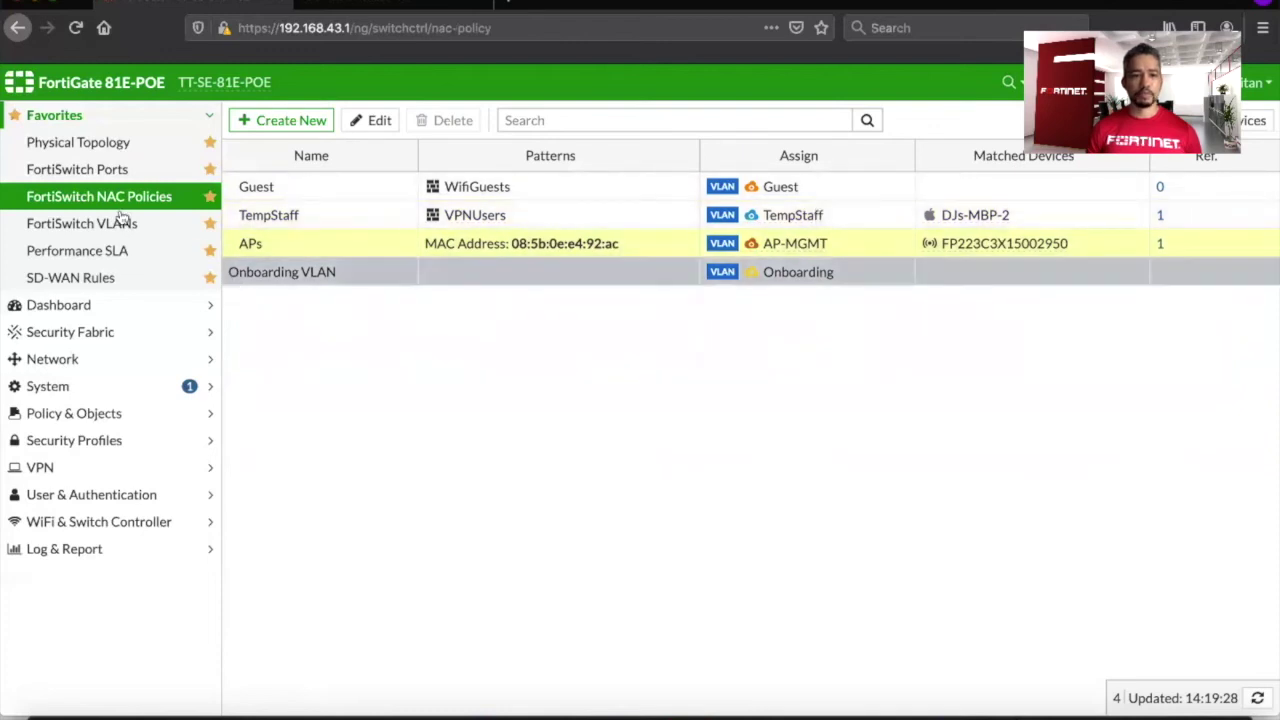
# Check the allowed VLANs of port5 and port6 in the FortiSwitch port list, along with port5's device details.
pyautogui.click(122, 171)
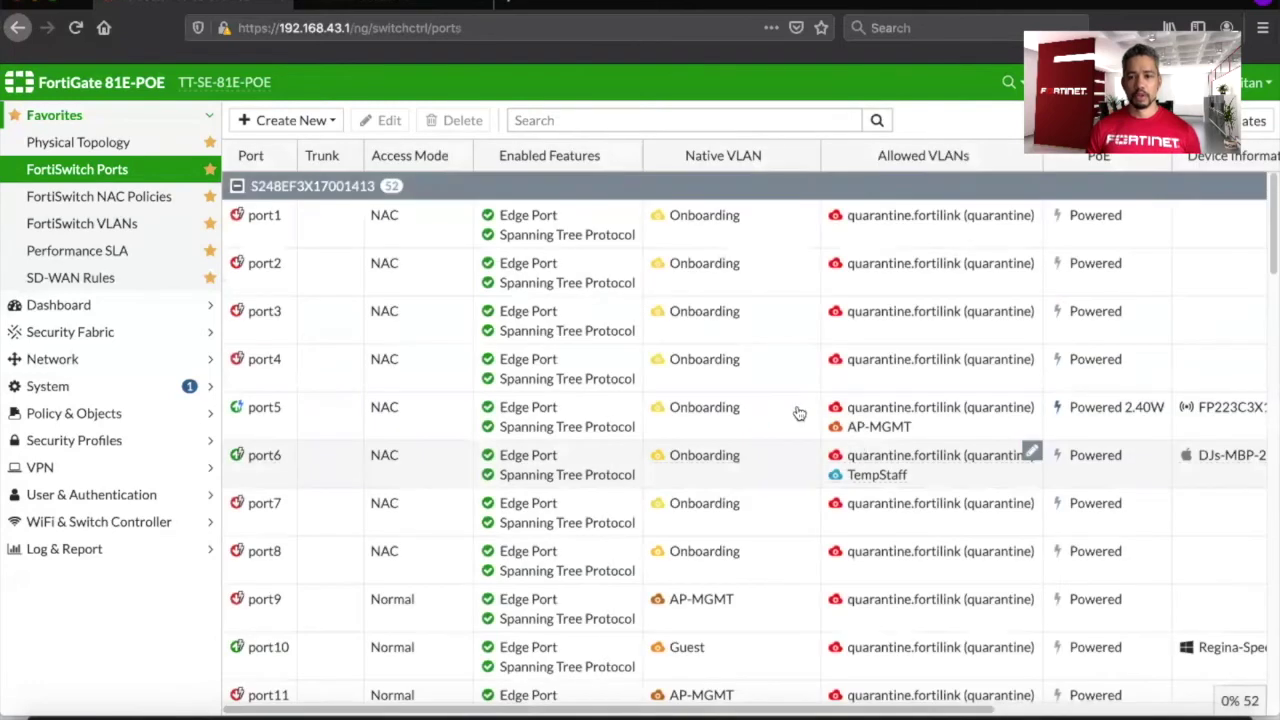
pyautogui.click(714, 430)
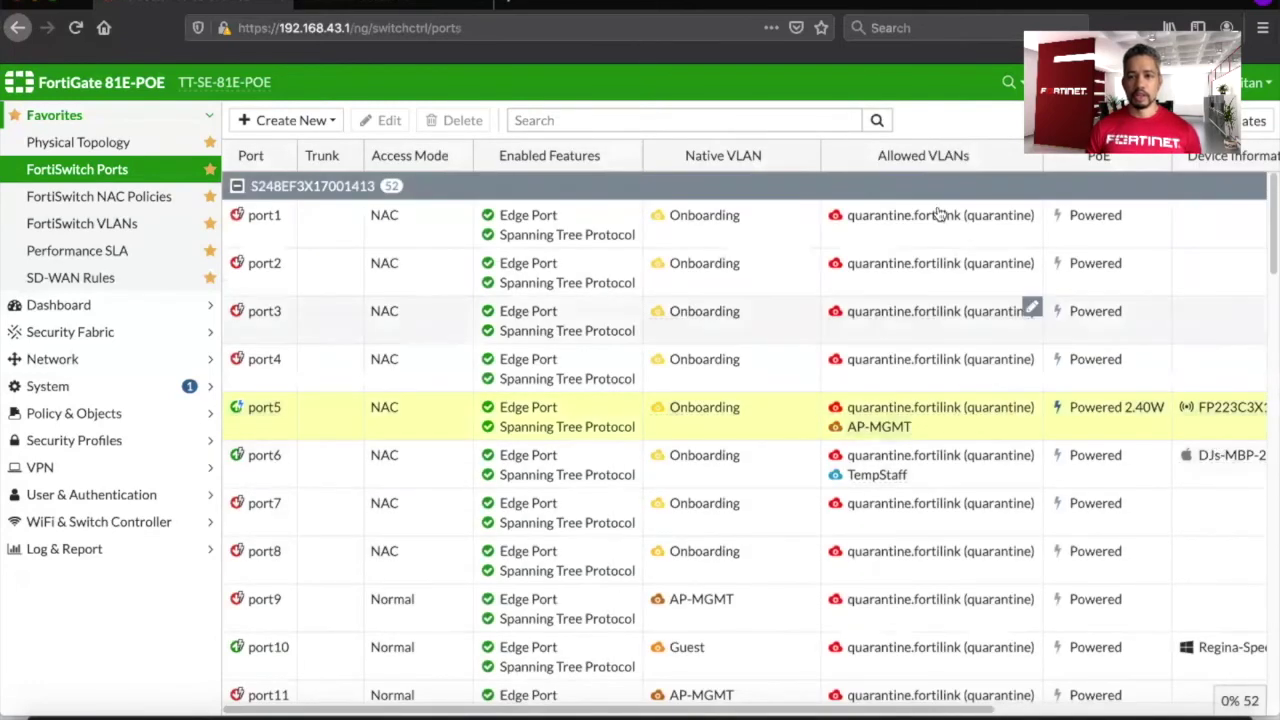
pyautogui.click(979, 485)
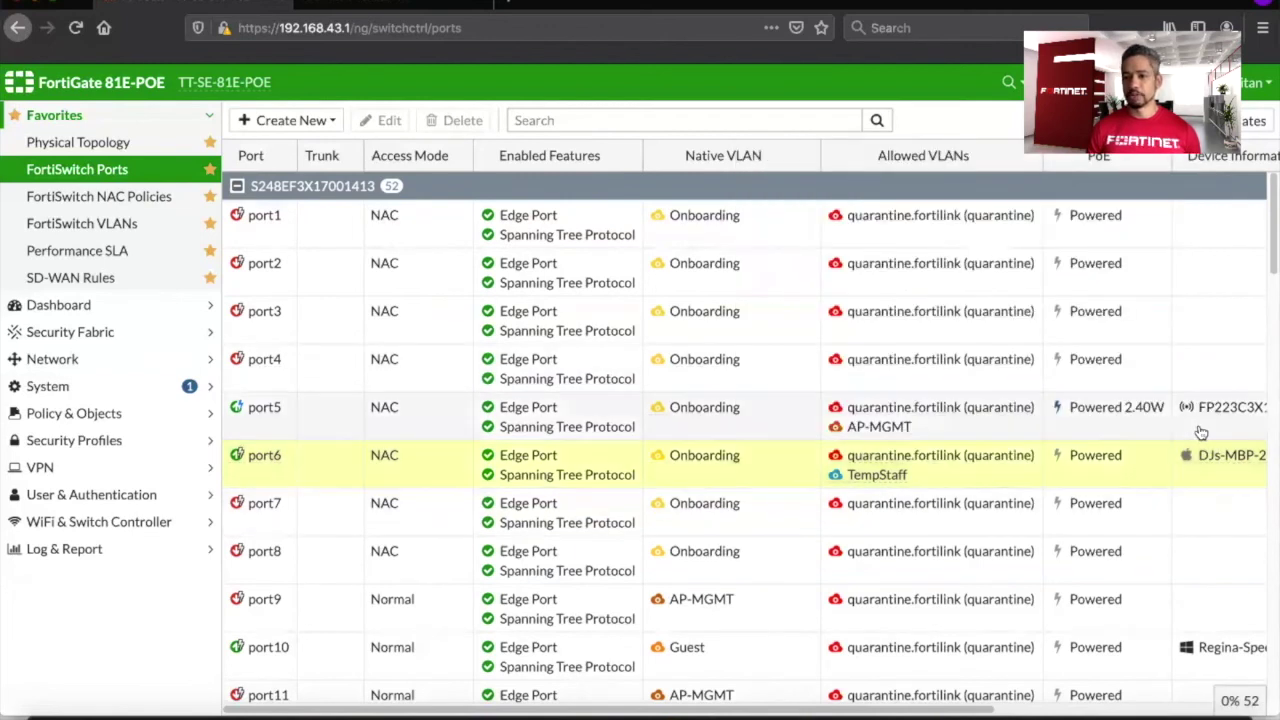
pyautogui.moveTo(1226, 416)
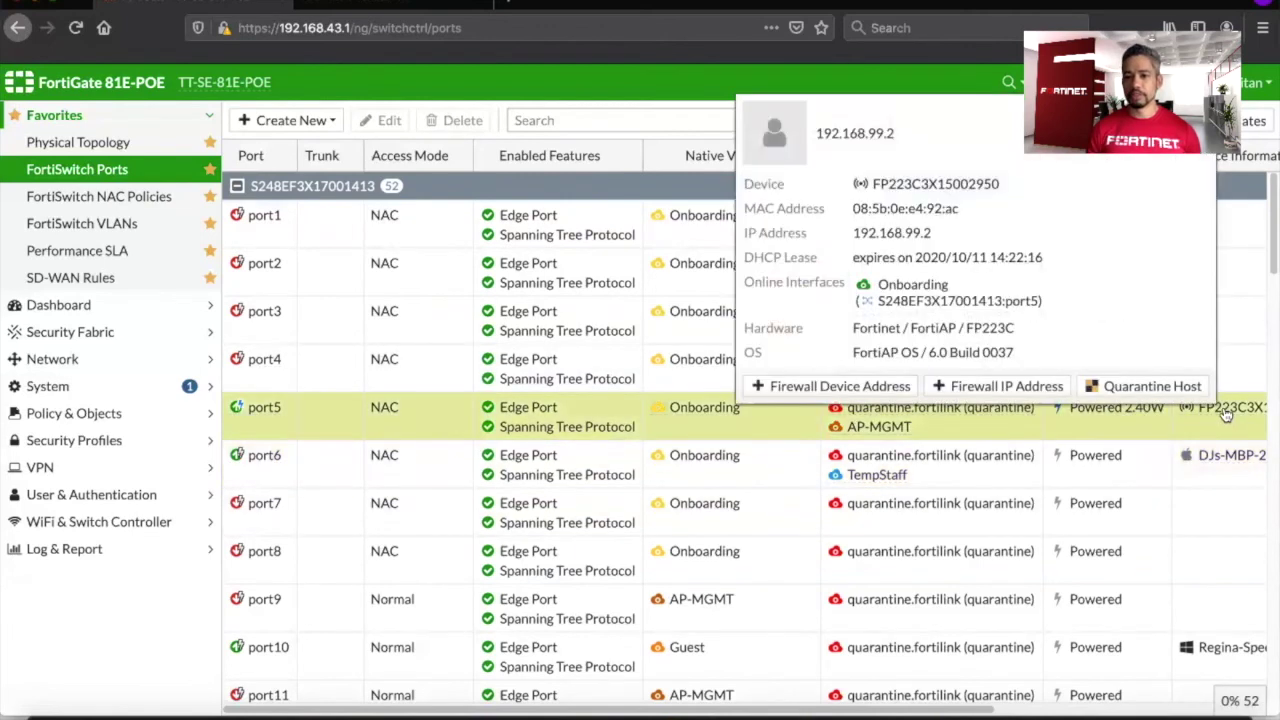
pyautogui.click(1176, 482)
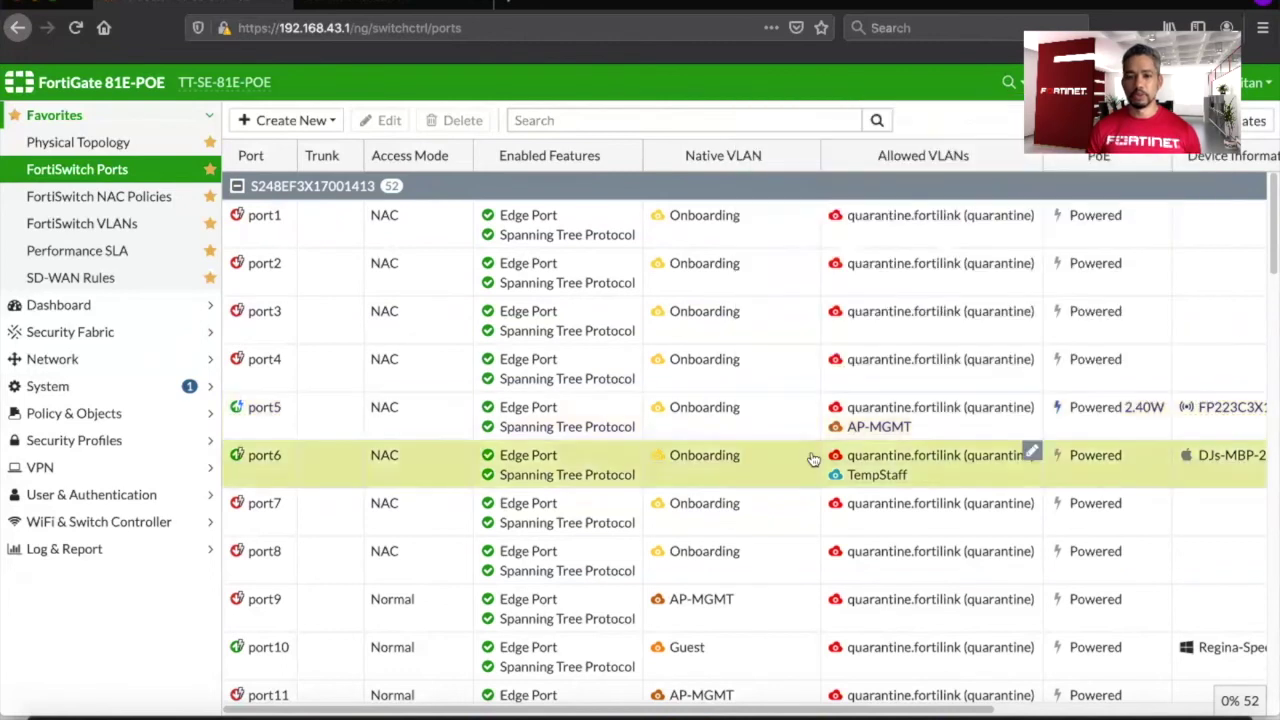
# Refresh the FortiSwitch port list and inspect the details of the FortiAP connected to port5.
pyautogui.click(112, 177)
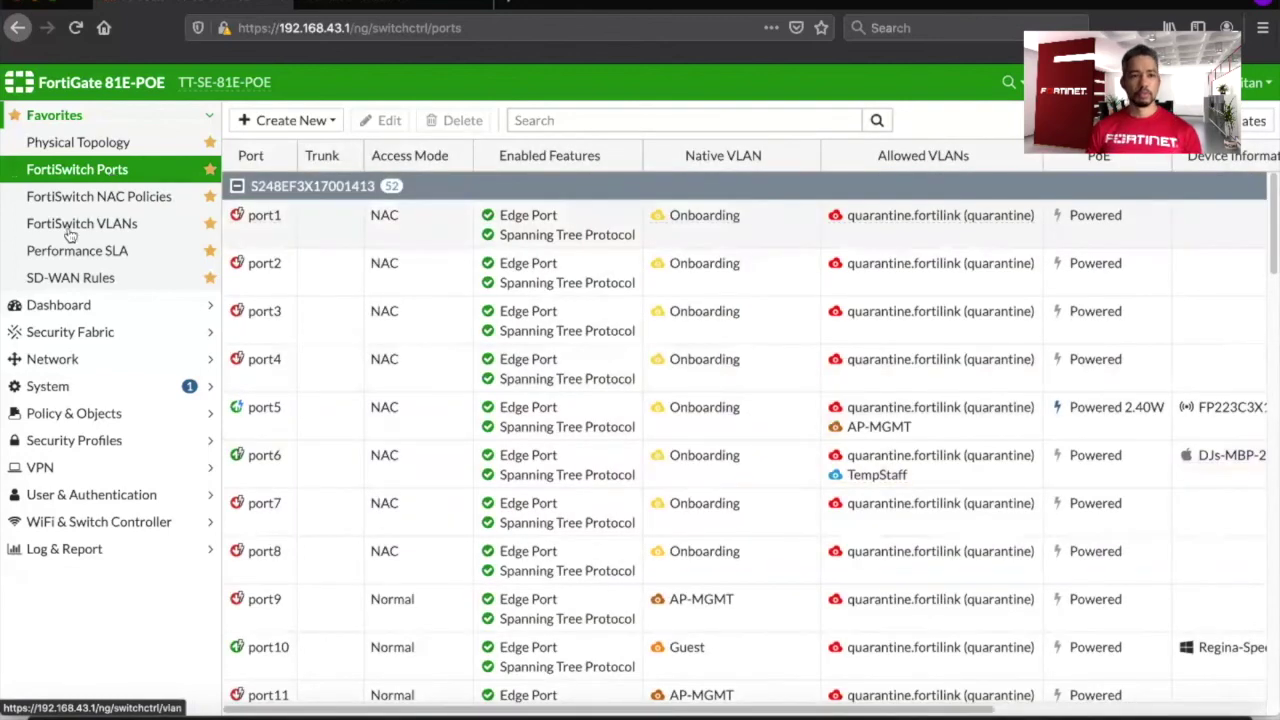
pyautogui.click(129, 174)
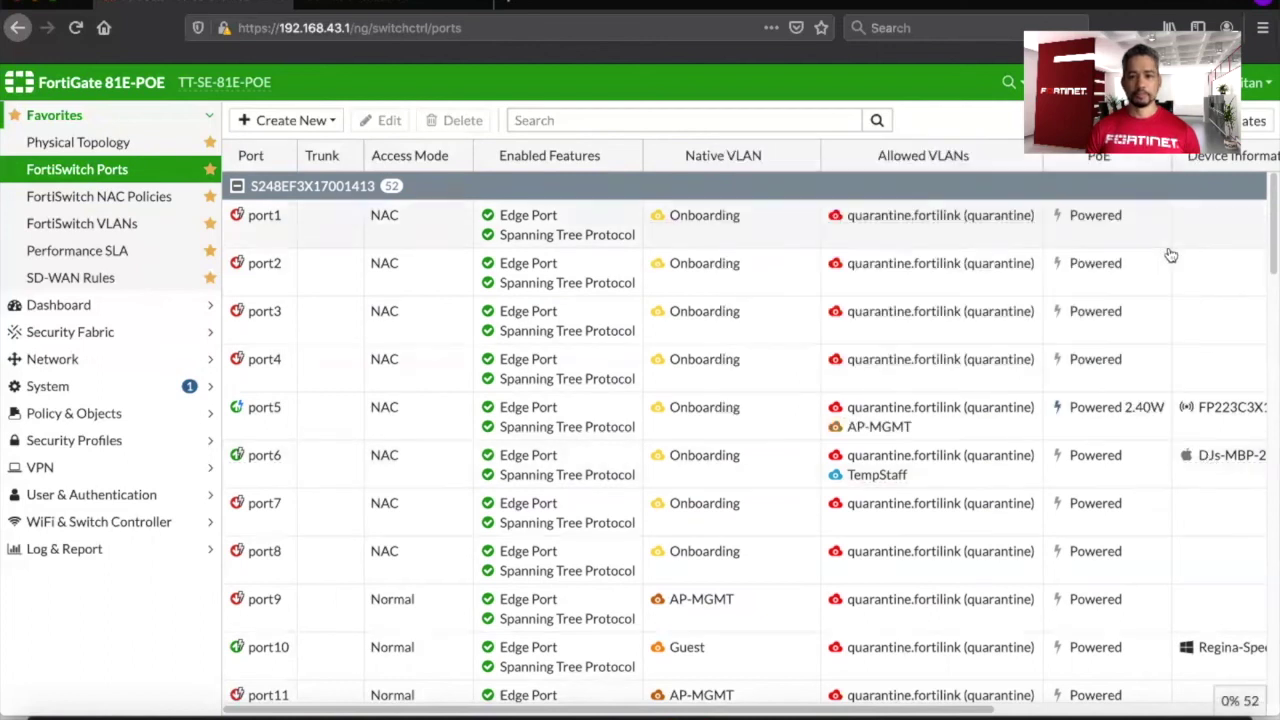
pyautogui.moveTo(1237, 413)
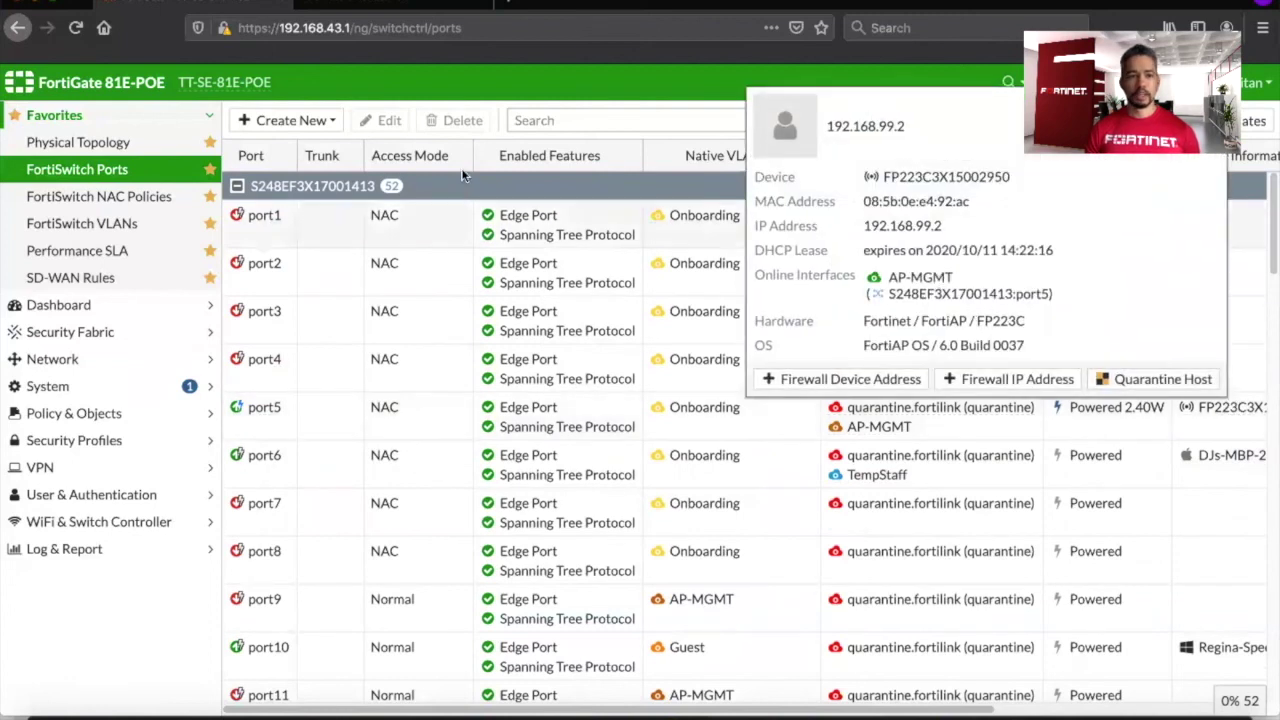
# Update the physical topology and expand the FortiSwitch's device group to inspect its connected access point and Apple laptop.
pyautogui.click(66, 148)
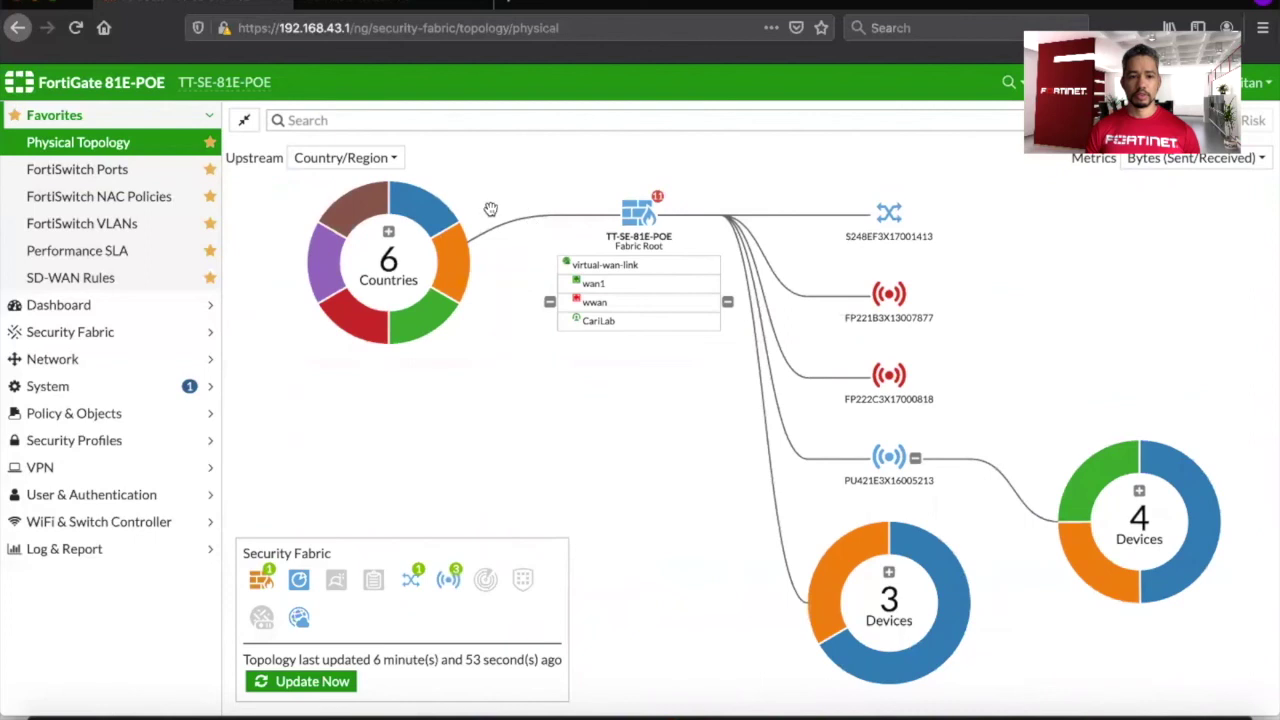
pyautogui.click(326, 681)
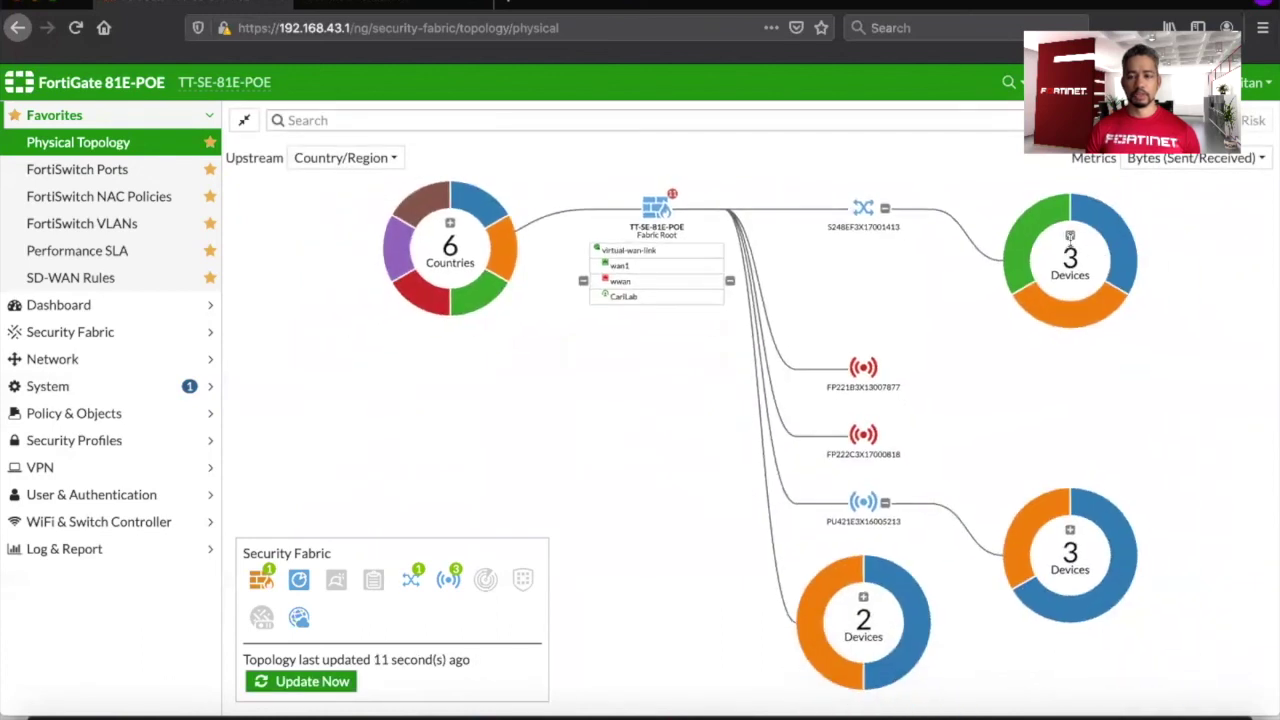
pyautogui.click(1070, 237)
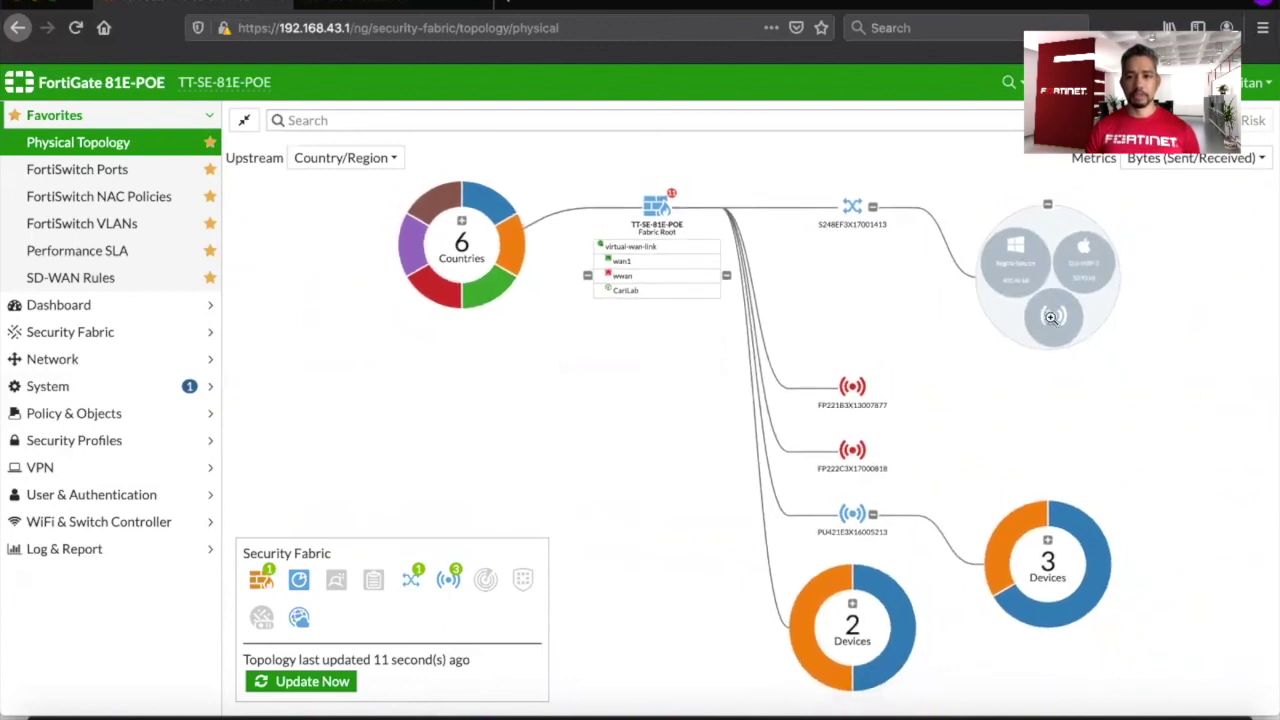
pyautogui.moveTo(1048, 318)
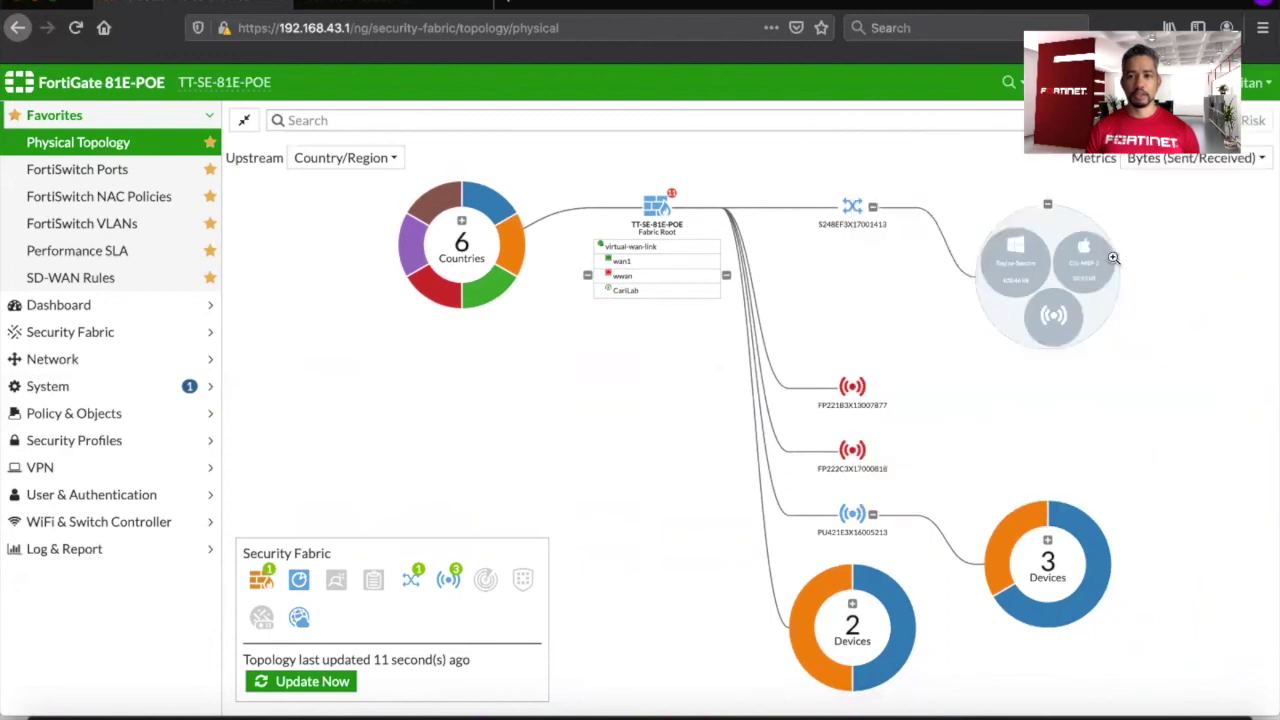
pyautogui.moveTo(1102, 258)
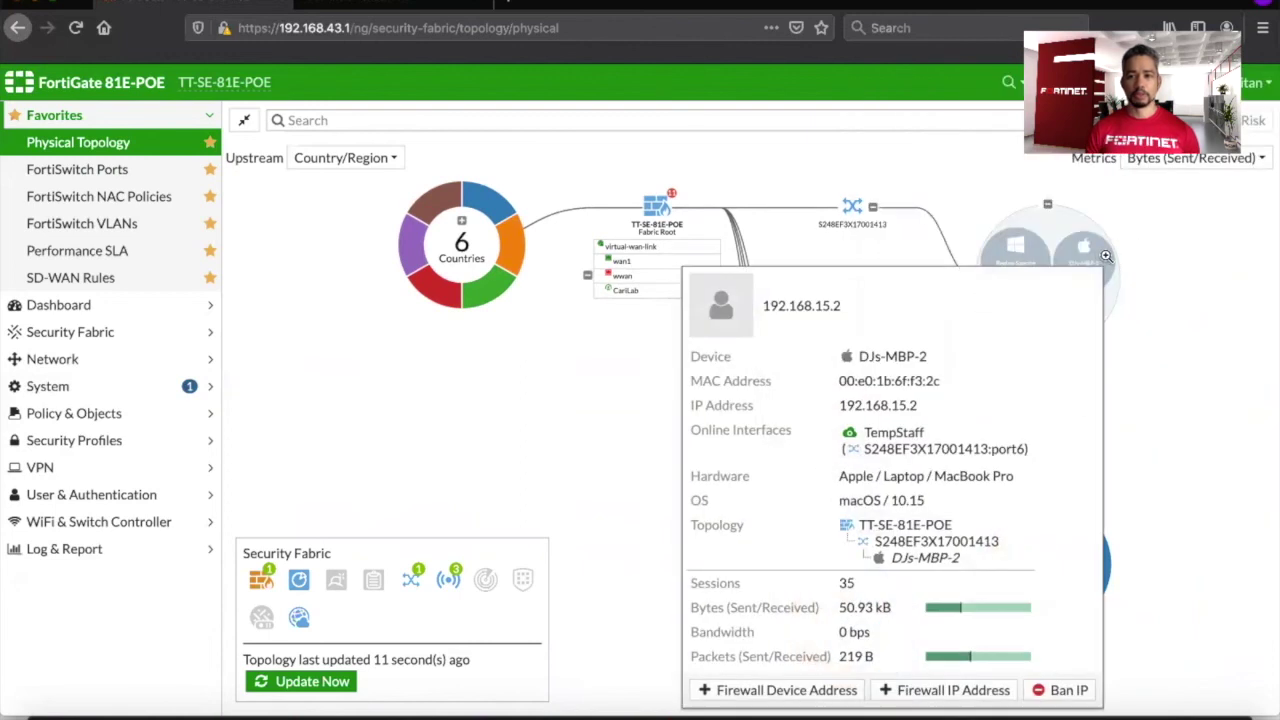